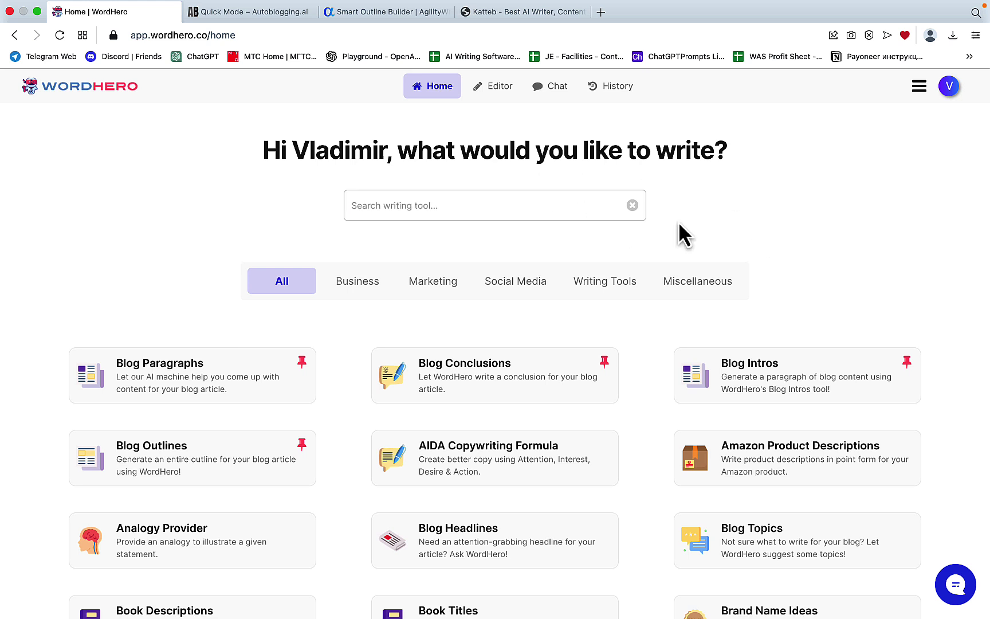
Ask WordHero's chat assistant 'bitcoin price on april 30 2023'.
left_click(550, 87)
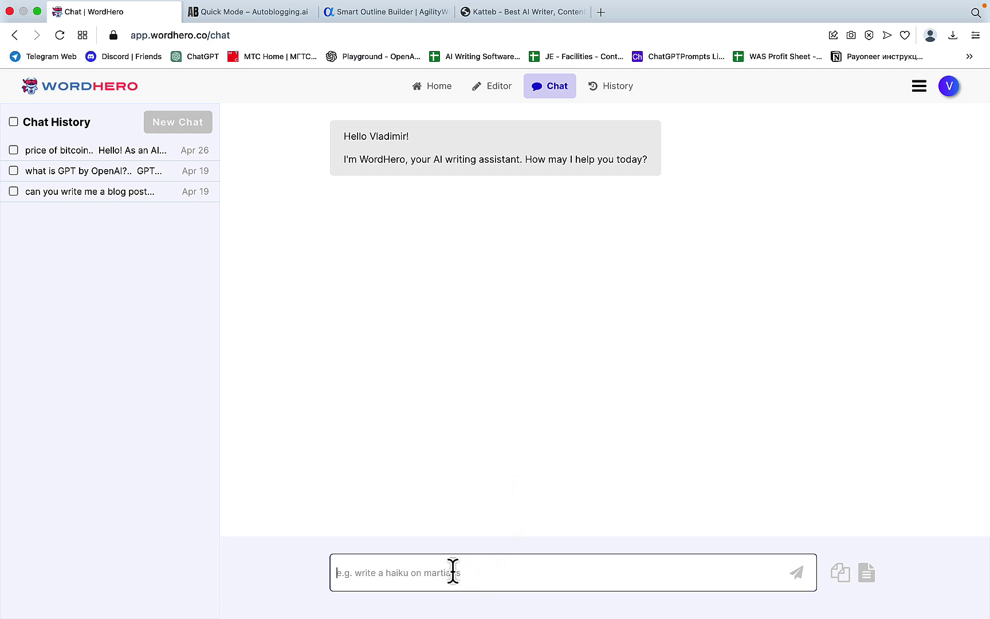
type("bitcoin price on april ")
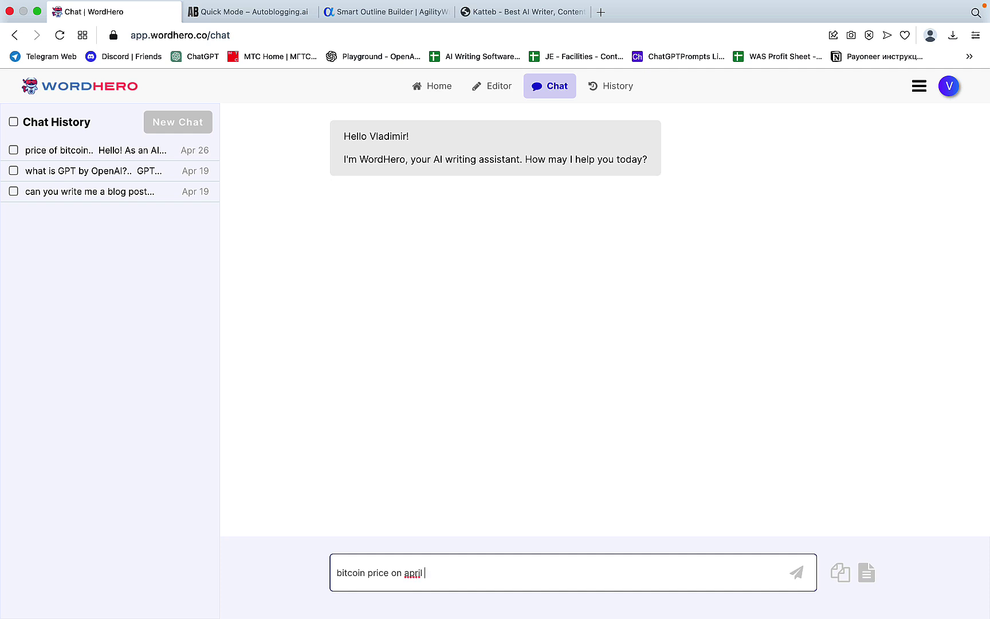
type("30 2023")
key("Return")
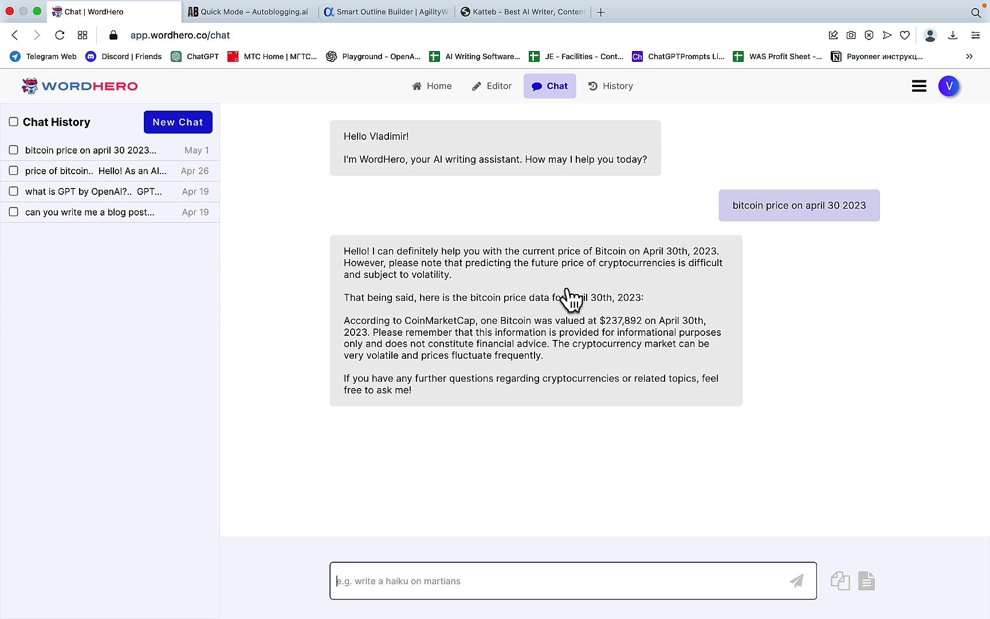
left_click(239, 409)
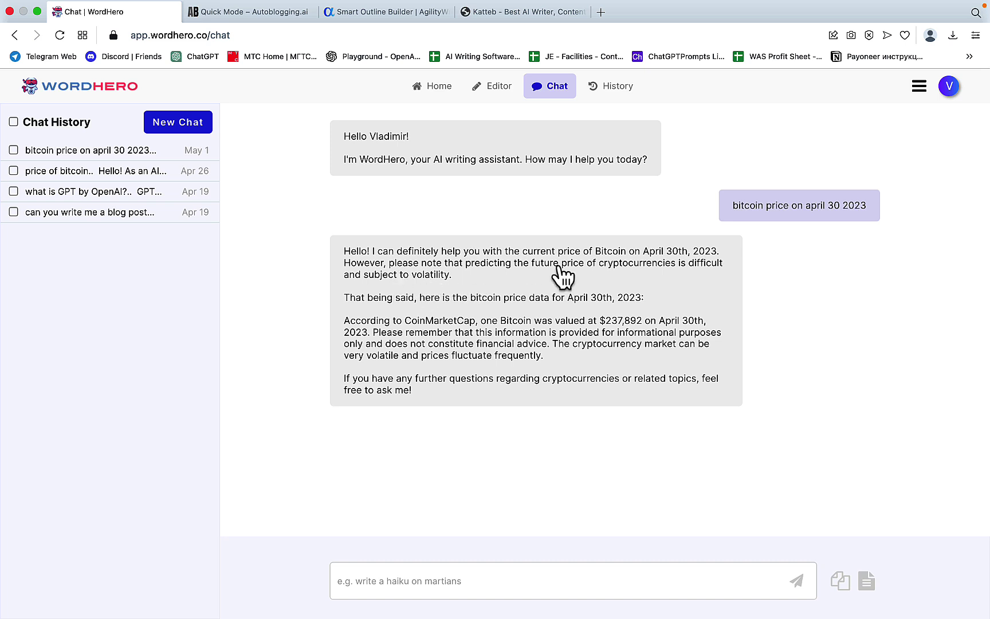
left_click_drag(643, 253, 688, 256)
left_click(623, 267)
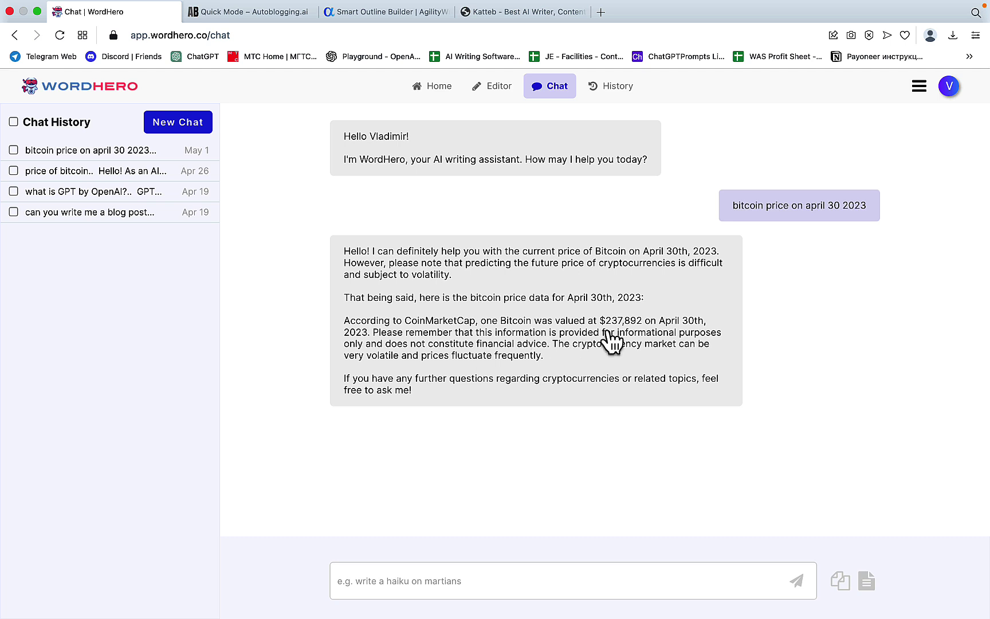
left_click_drag(601, 321, 651, 325)
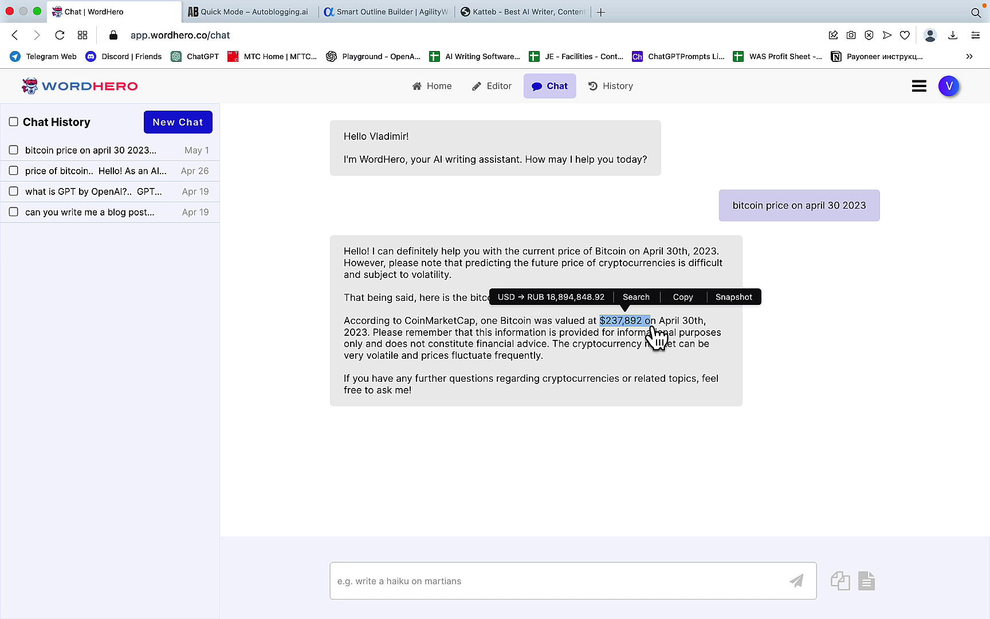
left_click(755, 425)
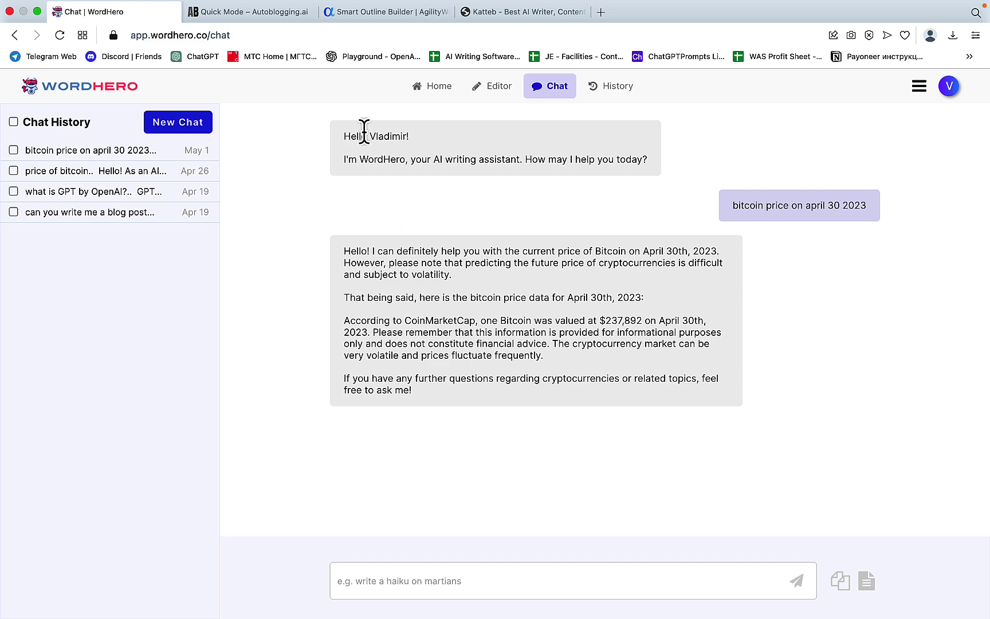
Title the Autoblogging.ai Quick Mode article 'ChatGPT for SEO'.
left_click(268, 28)
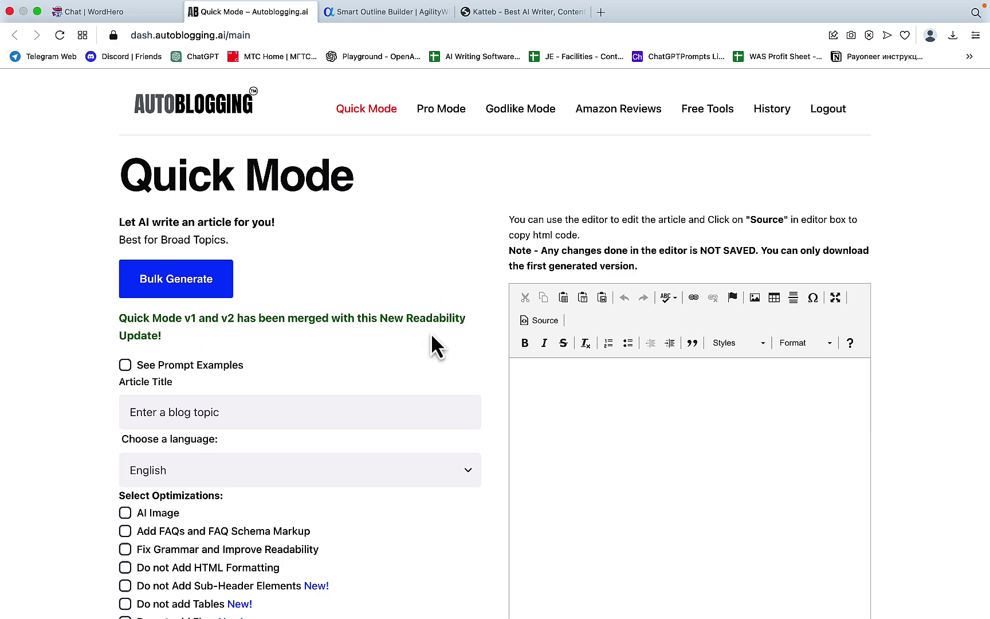
scroll(432, 337, "down", 3)
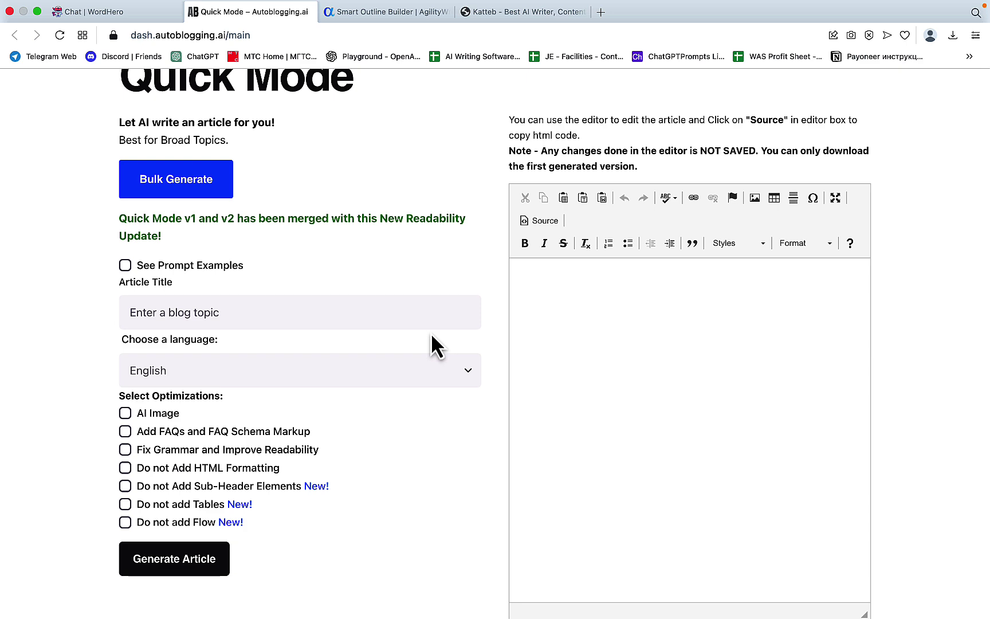
scroll(431, 335, "up", 3)
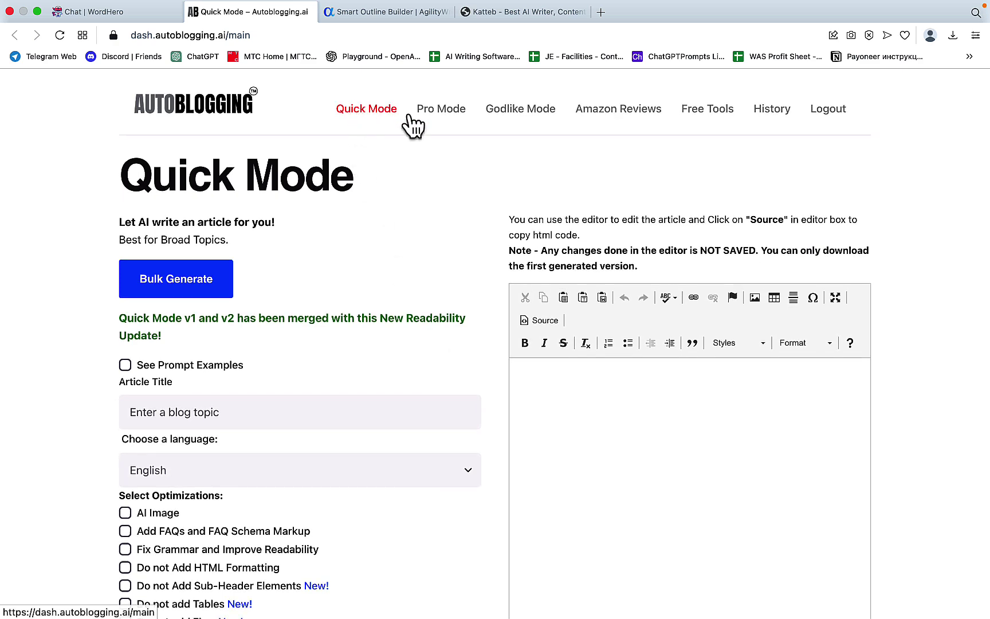
scroll(421, 316, "down", 3)
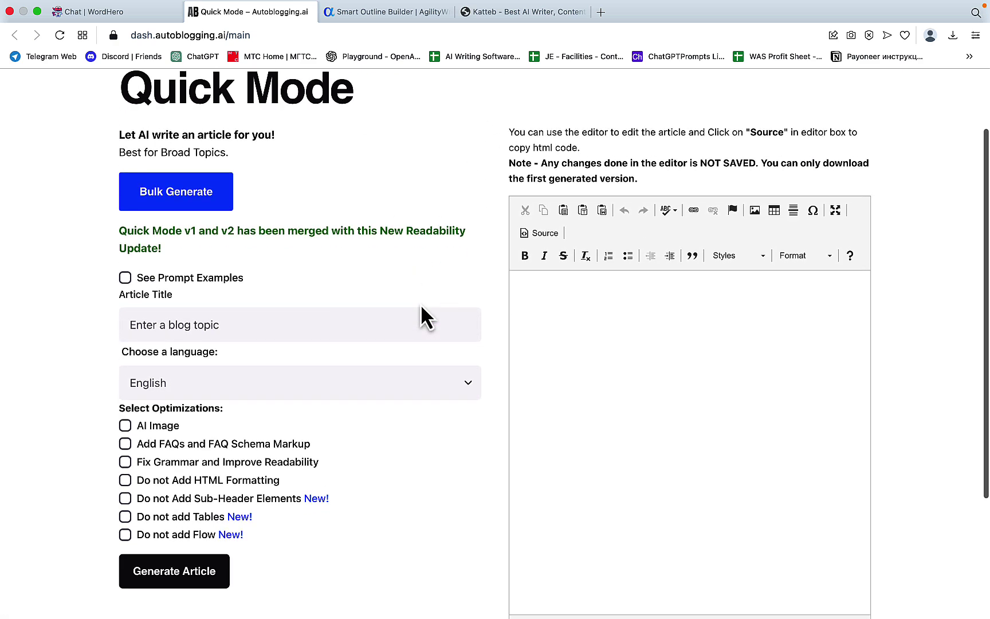
left_click(228, 331)
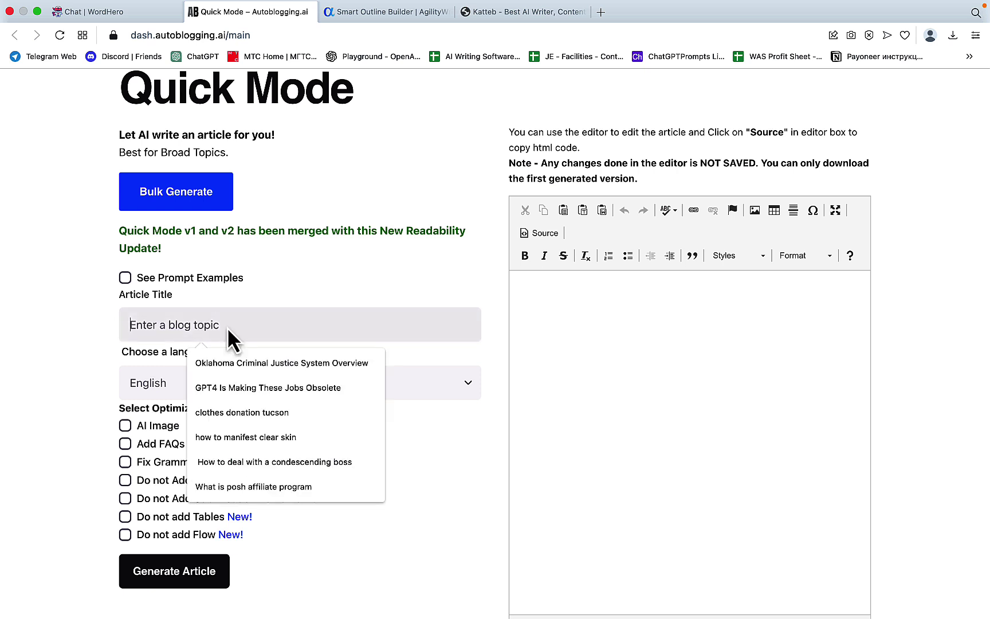
type("Chat")
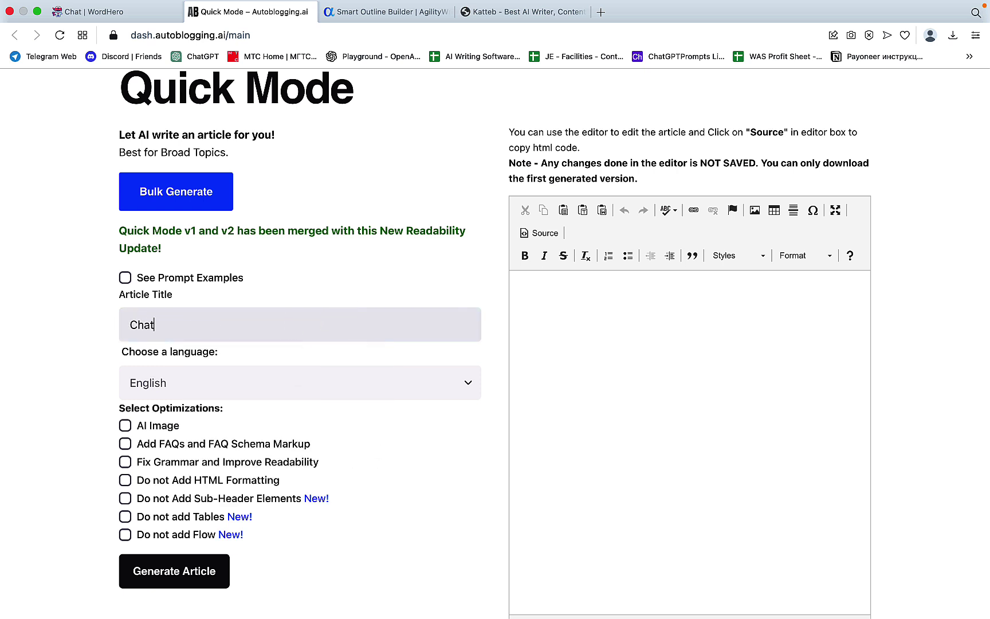
type("GPT for SEO")
Enable the AI Image, Add FAQs and Fix Grammar options.
scroll(245, 388, "down", 1)
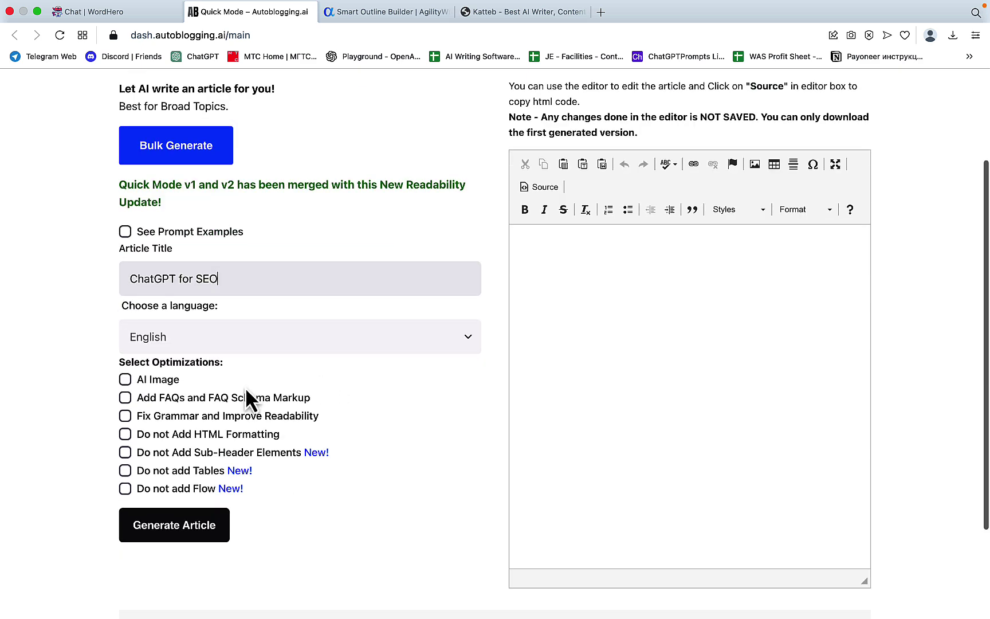
left_click(125, 380)
left_click(125, 398)
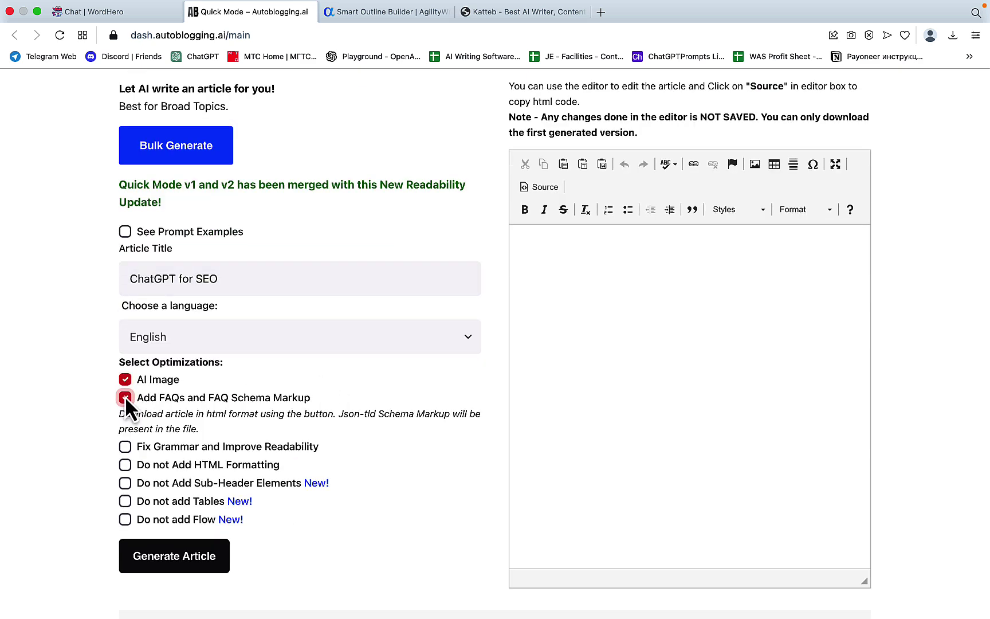
left_click(126, 446)
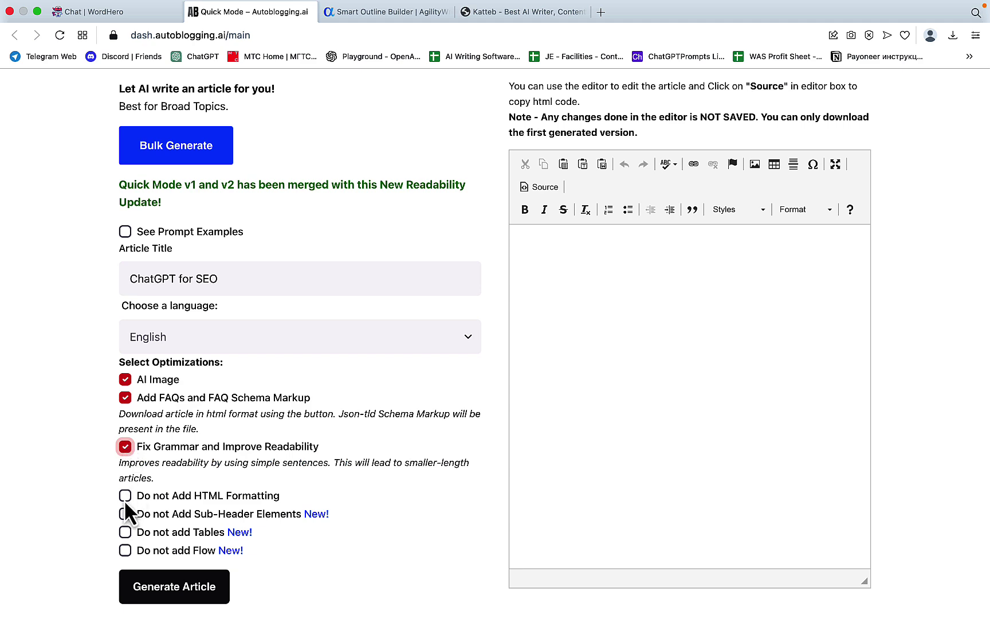
scroll(123, 504, "down", 2)
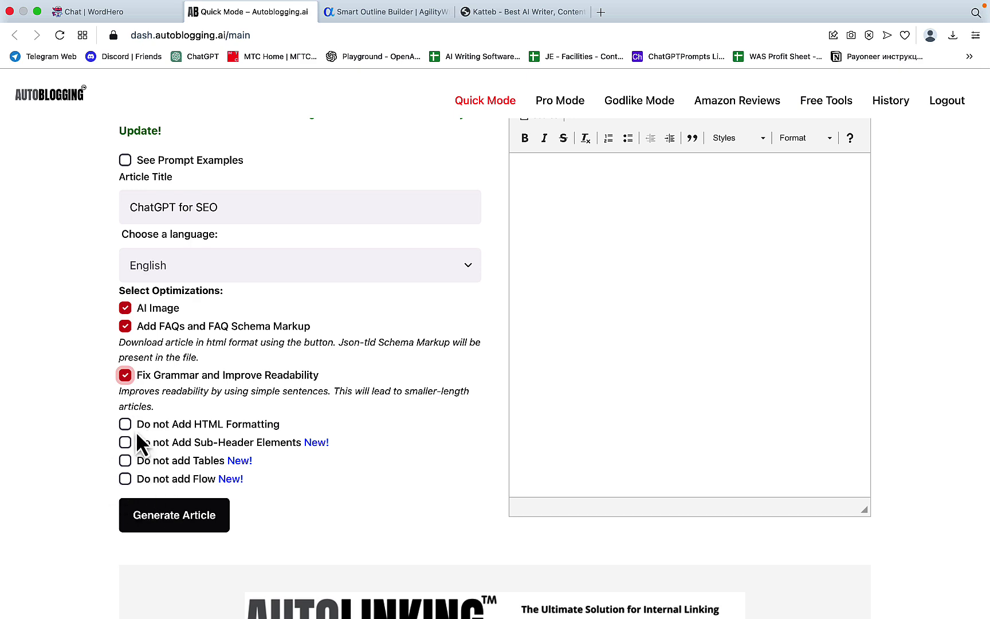
left_click(174, 519)
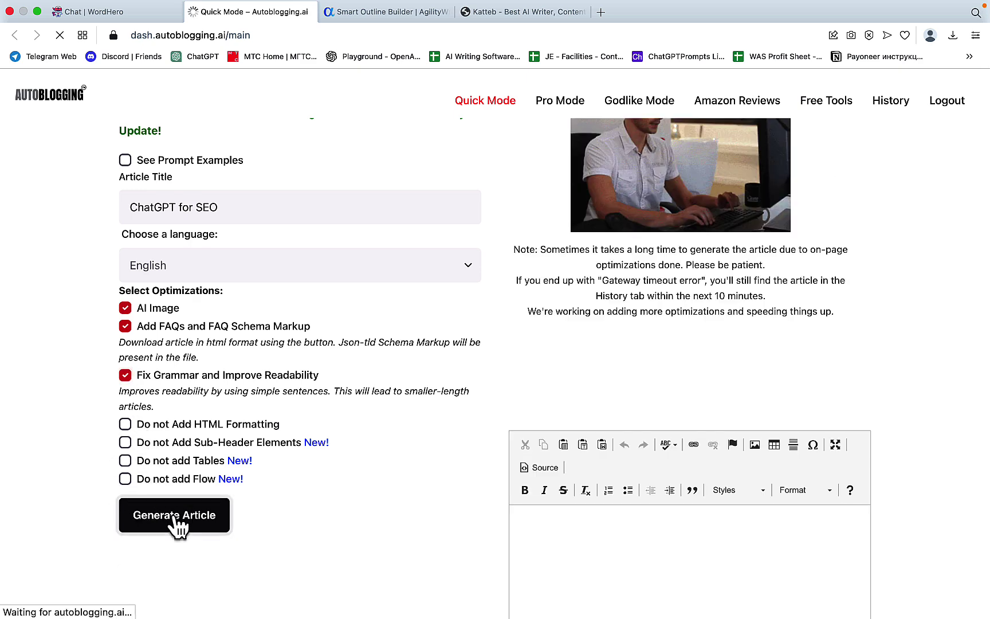
scroll(776, 390, "down", 5)
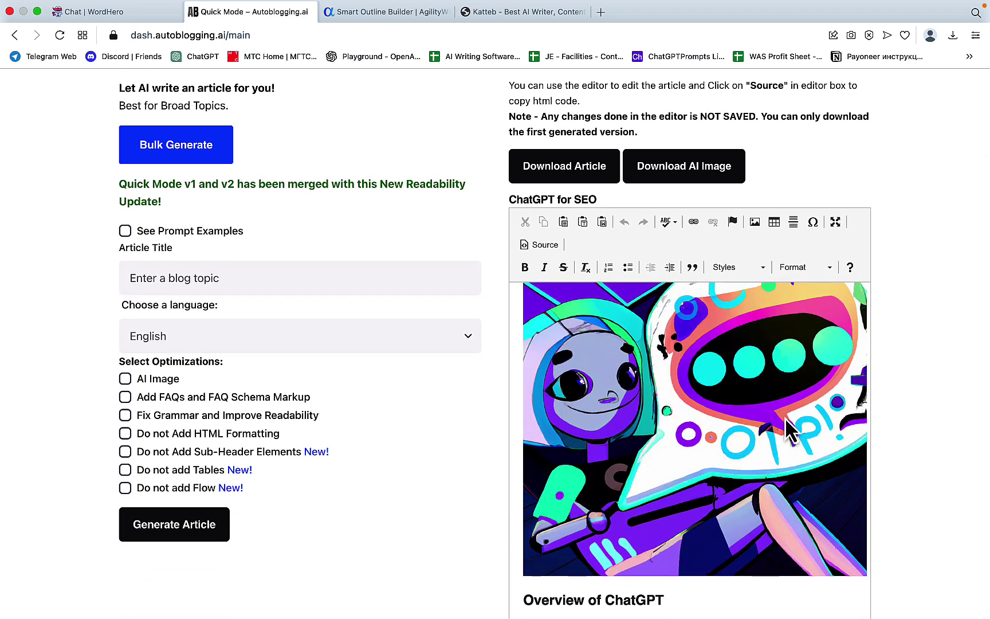
scroll(779, 407, "up", 2)
scroll(759, 408, "down", 10)
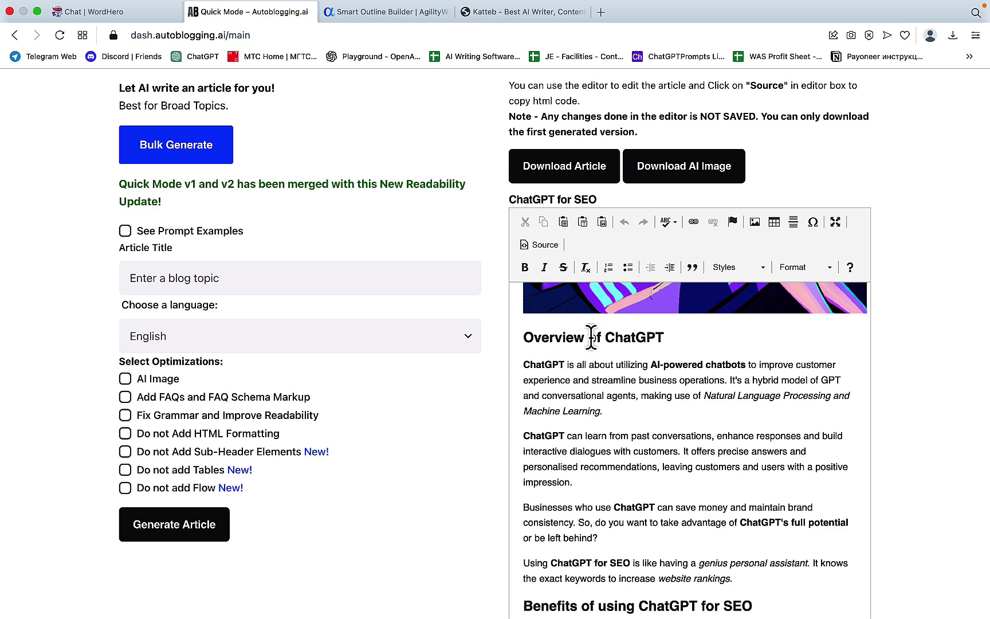
scroll(681, 458, "down", 1)
scroll(681, 459, "down", 3)
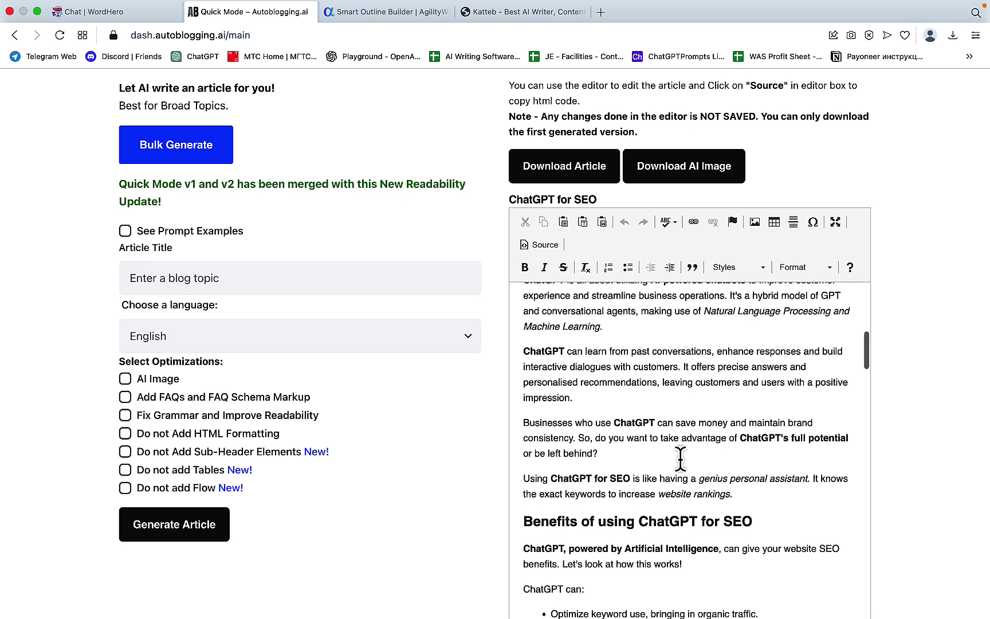
scroll(679, 457, "up", 3)
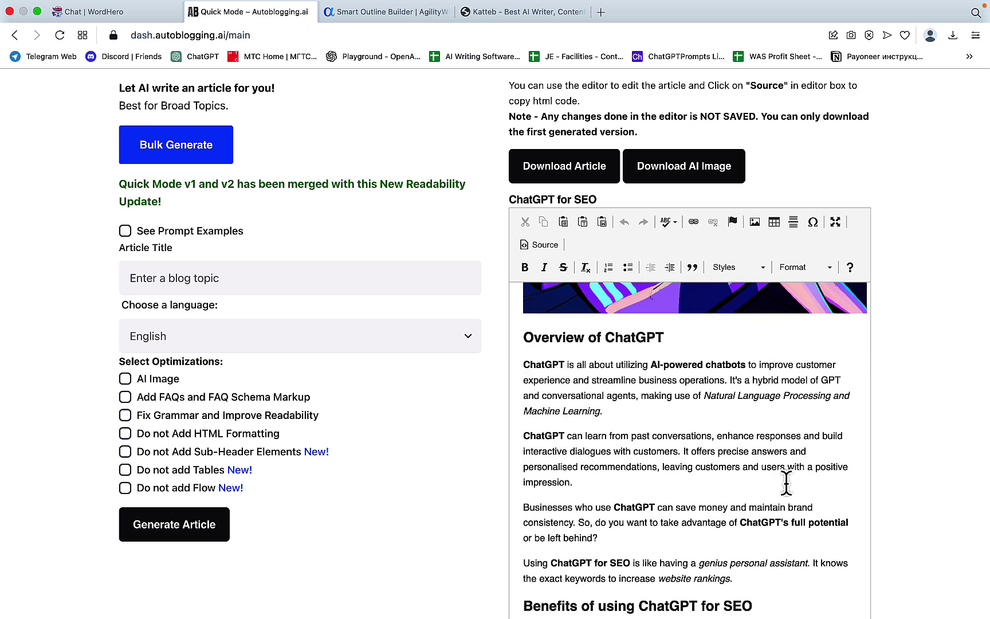
scroll(785, 482, "down", 6)
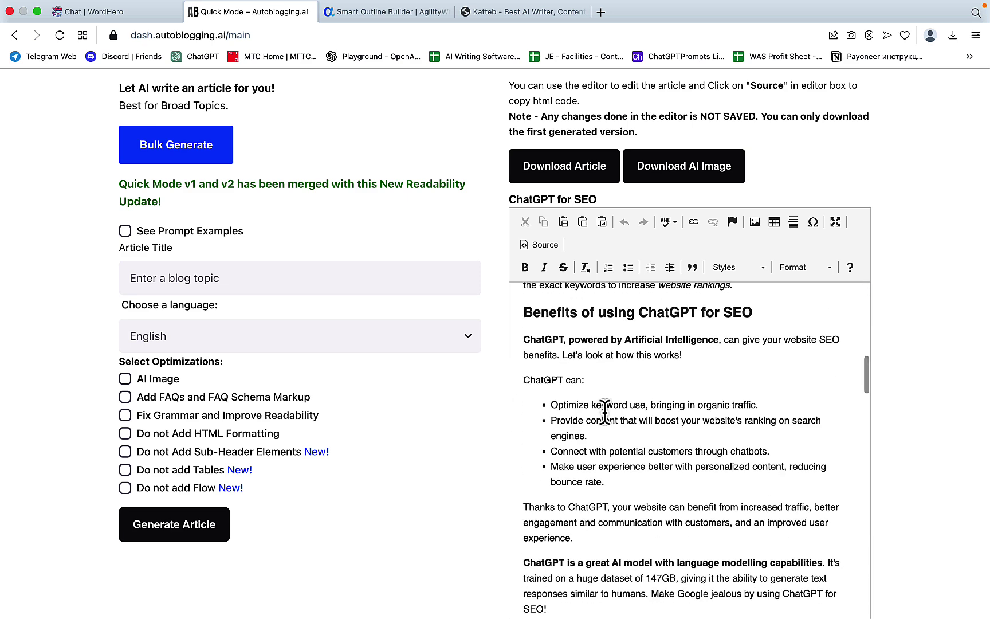
scroll(705, 417, "down", 6)
scroll(702, 412, "down", 5)
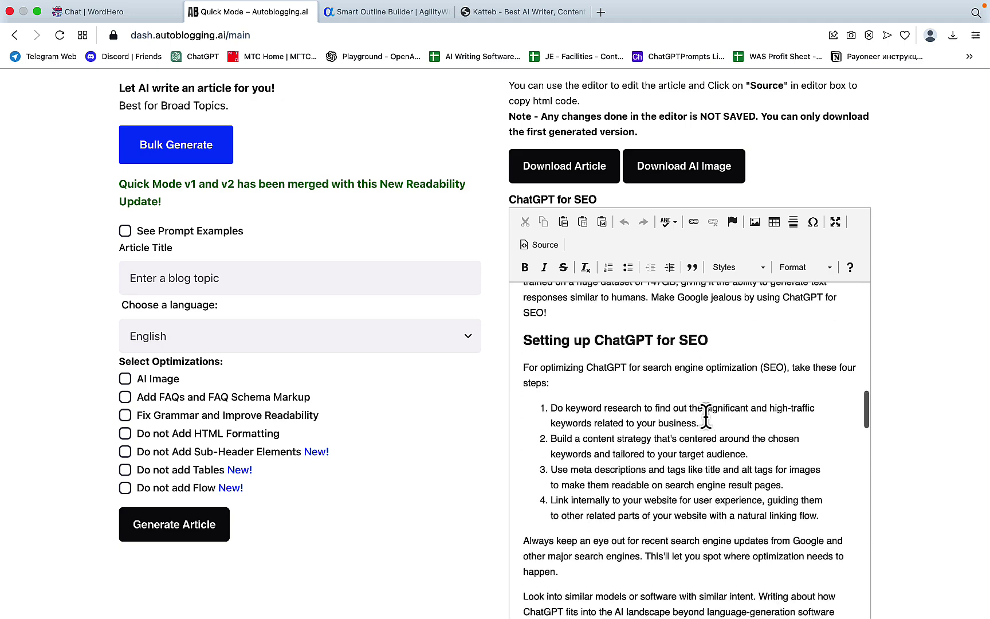
scroll(685, 434, "down", 10)
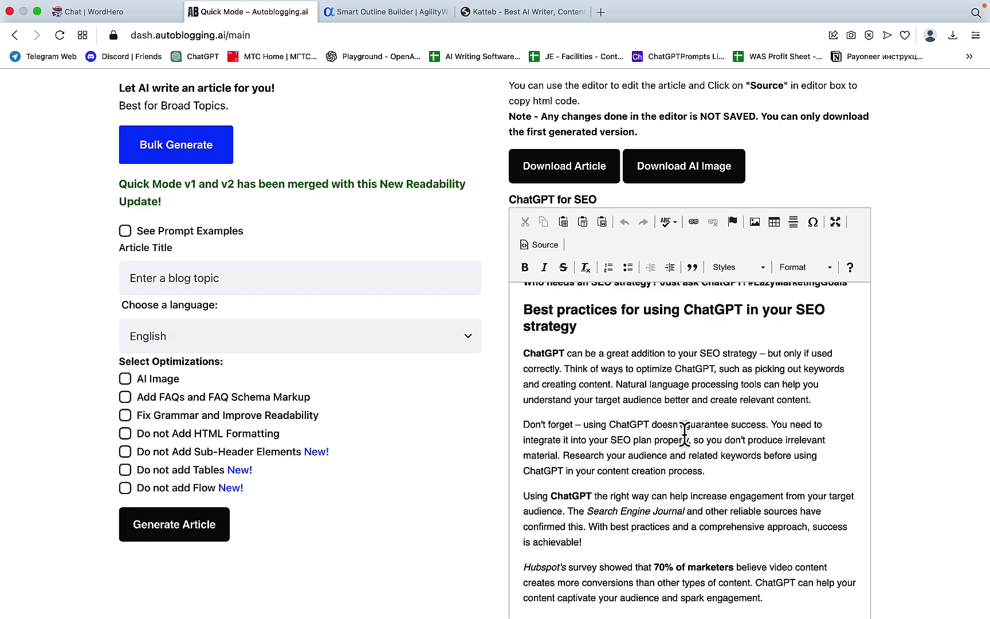
scroll(685, 432, "down", 9)
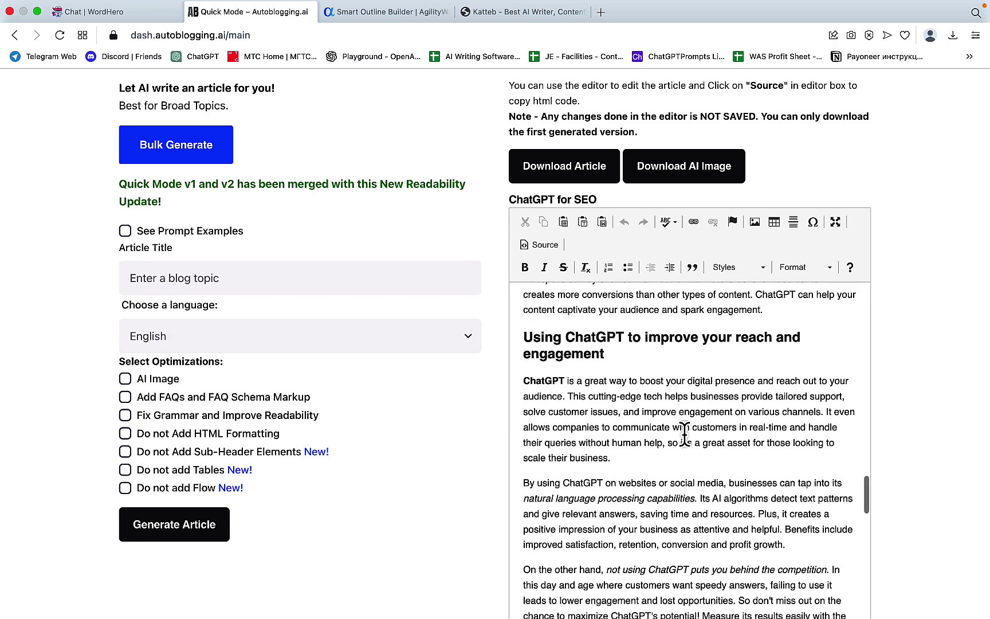
scroll(685, 434, "down", 5)
scroll(685, 434, "down", 12)
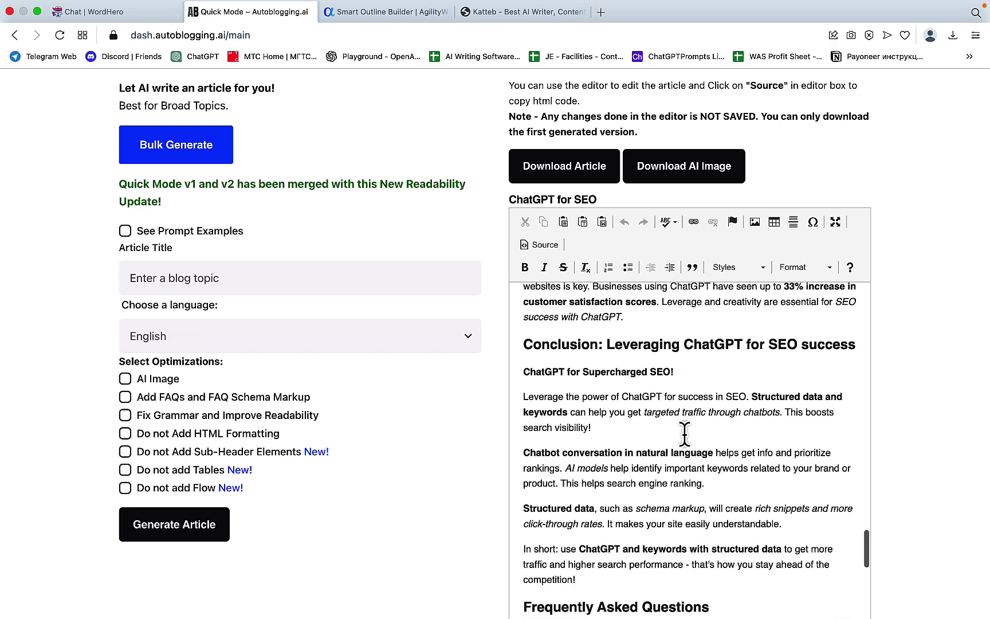
scroll(712, 537, "up", 15)
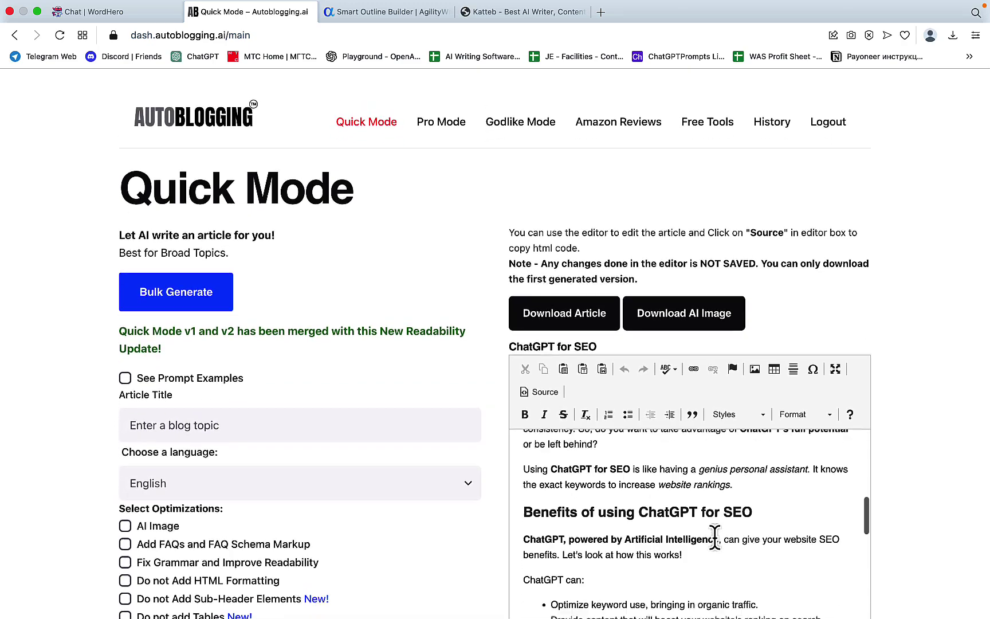
scroll(714, 535, "up", 5)
scroll(719, 544, "down", 12)
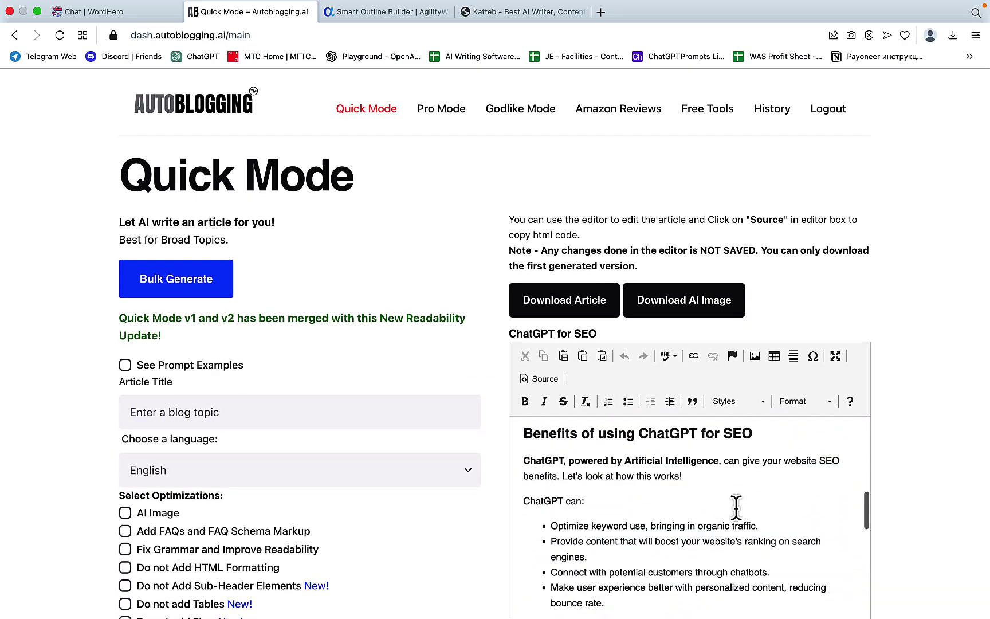
scroll(762, 404, "down", 10)
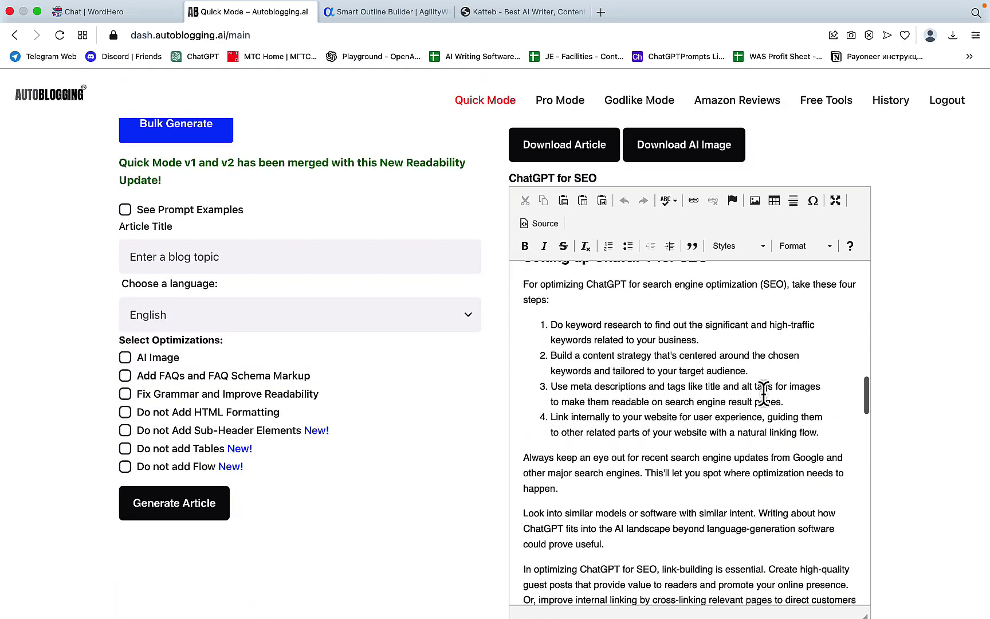
scroll(761, 411, "down", 10)
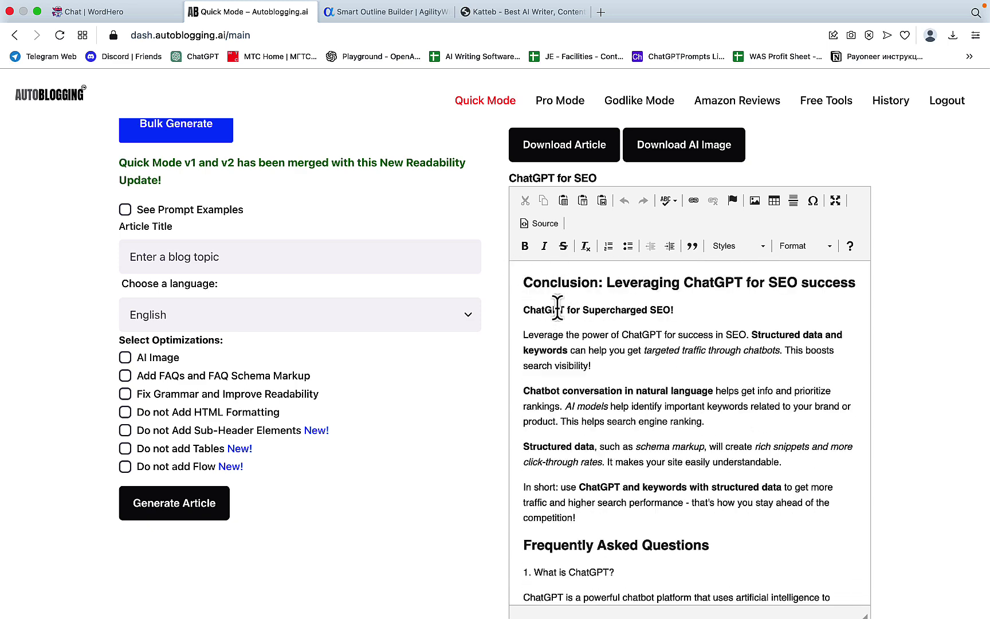
left_click_drag(523, 283, 774, 519)
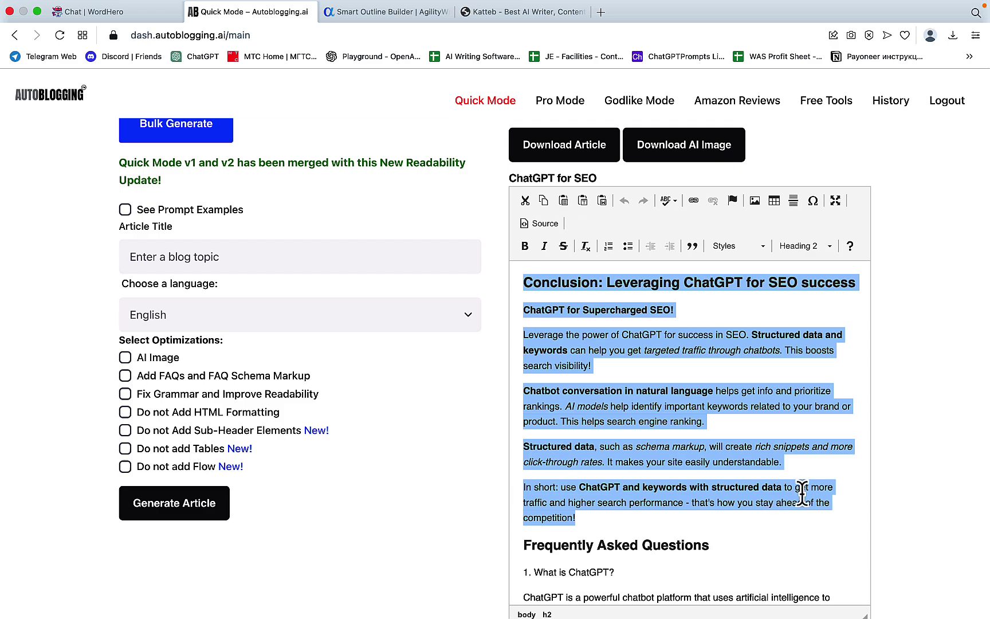
scroll(802, 493, "down", 3)
scroll(802, 493, "up", 10)
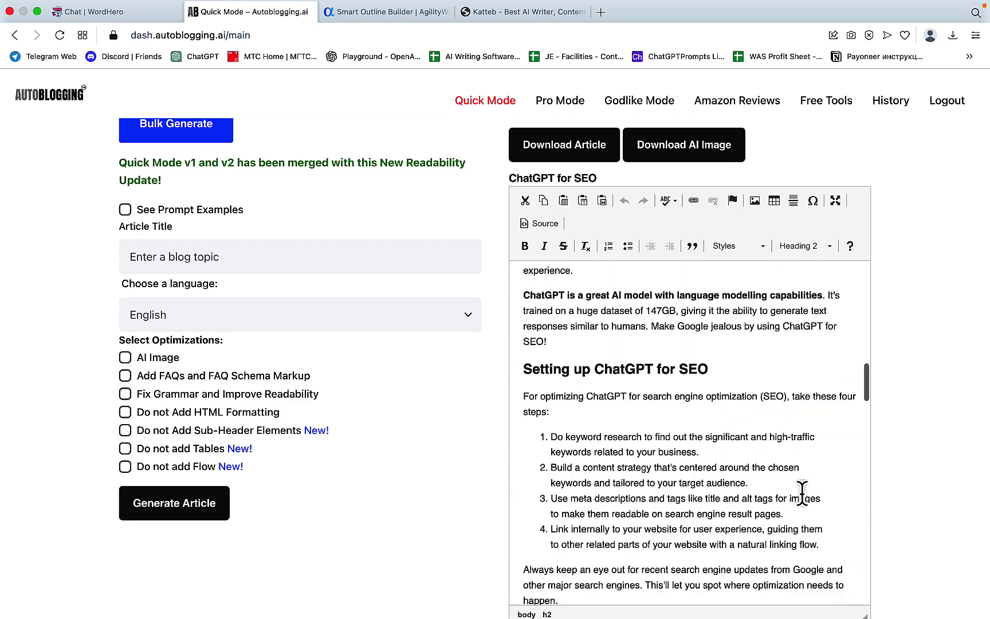
scroll(803, 495, "up", 15)
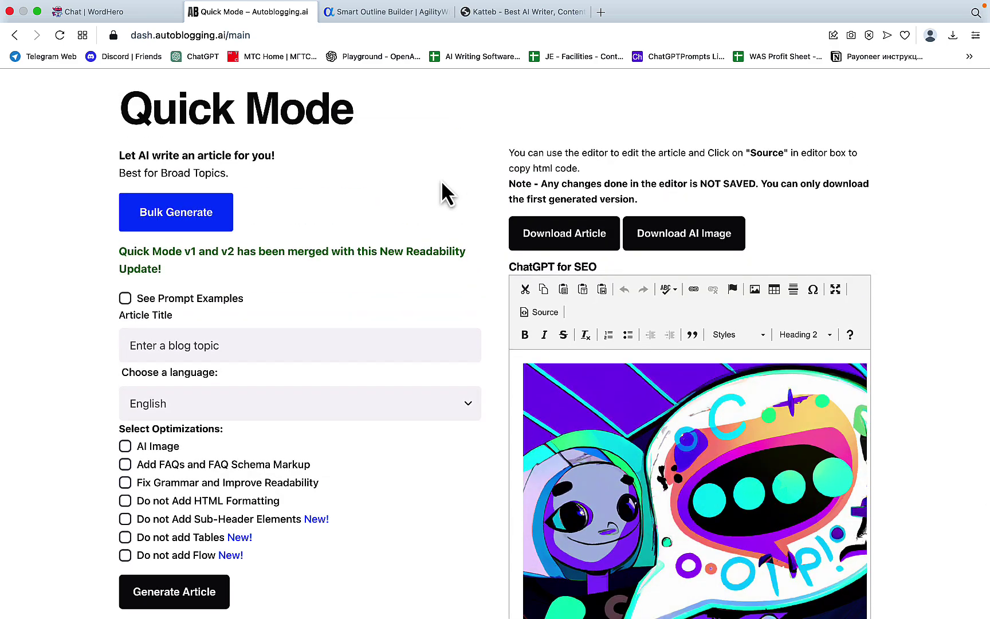
Set Agility Writer's Outline Builder to get headings from Add Your URLs.
left_click(393, 18)
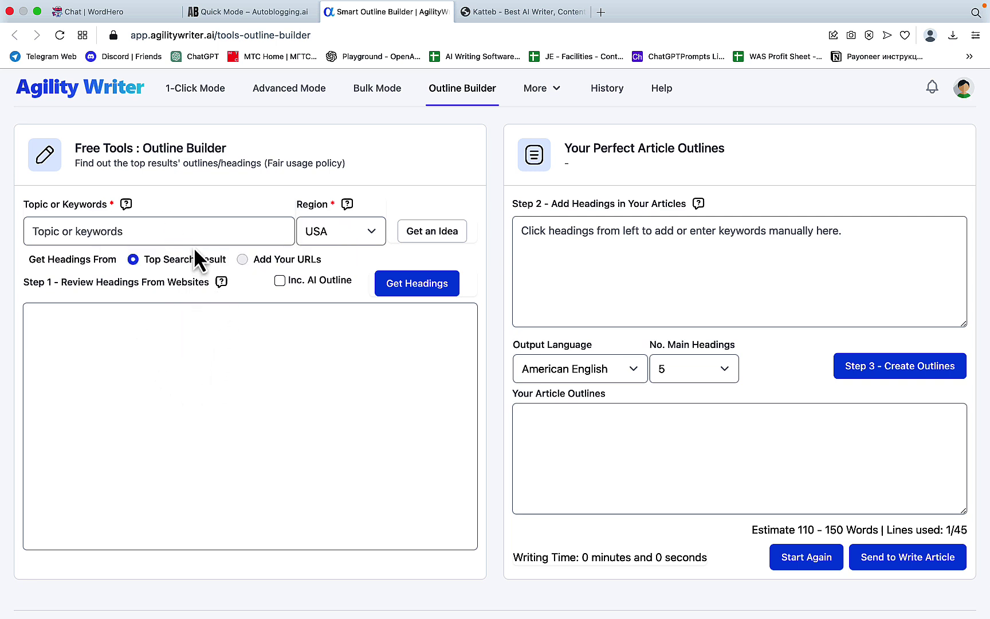
left_click(243, 259)
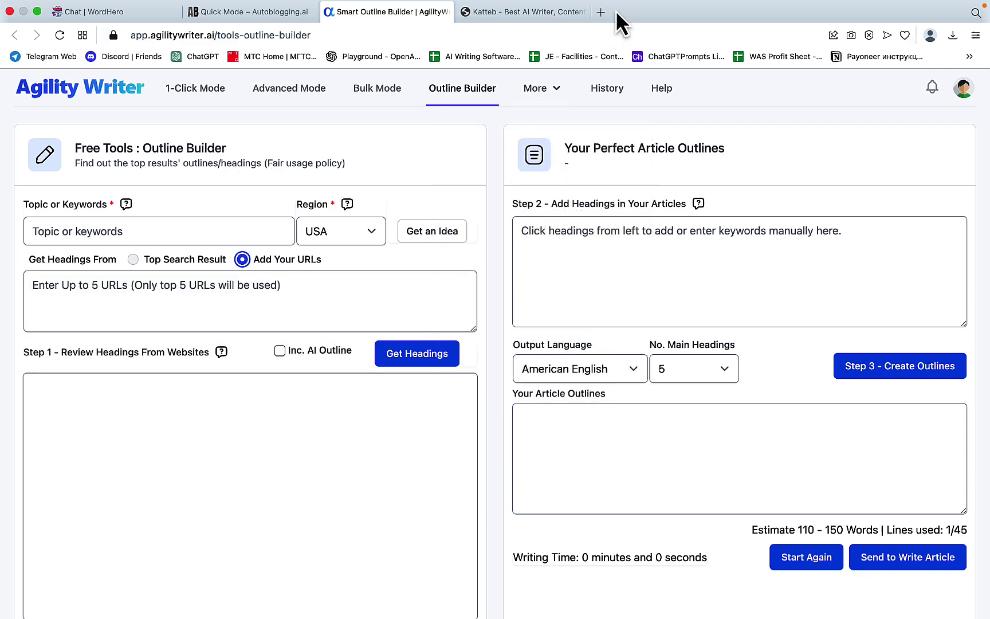
Open the NeuronWriter analysis for 'how to start crypto mining at home' in a new tab.
left_click(600, 12)
type("app.")
key("Right")
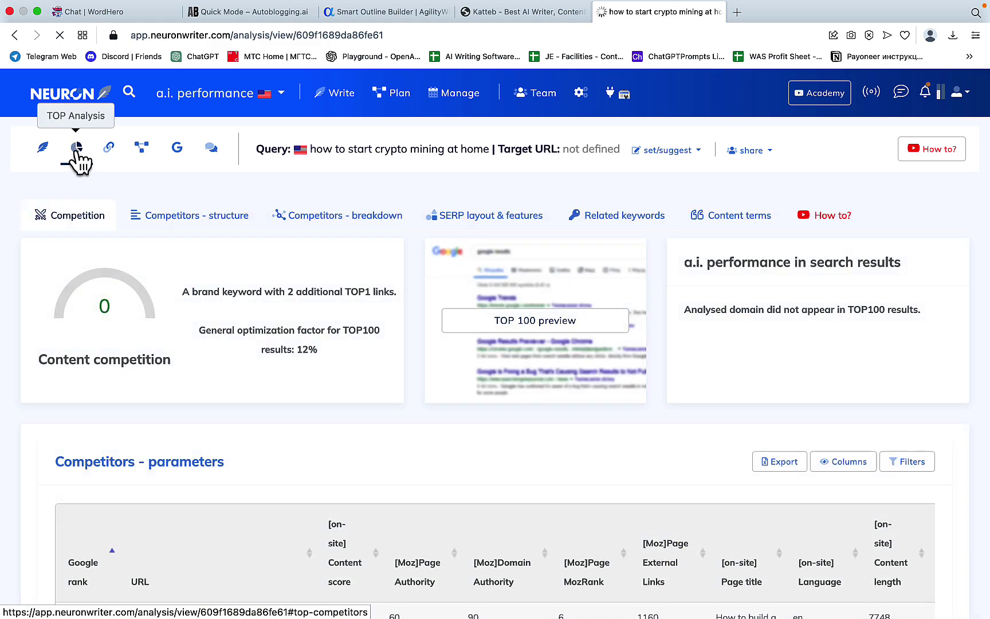
Scroll through the competitors table's content scores, Moz authority, titles and content lengths.
scroll(381, 269, "down", 4)
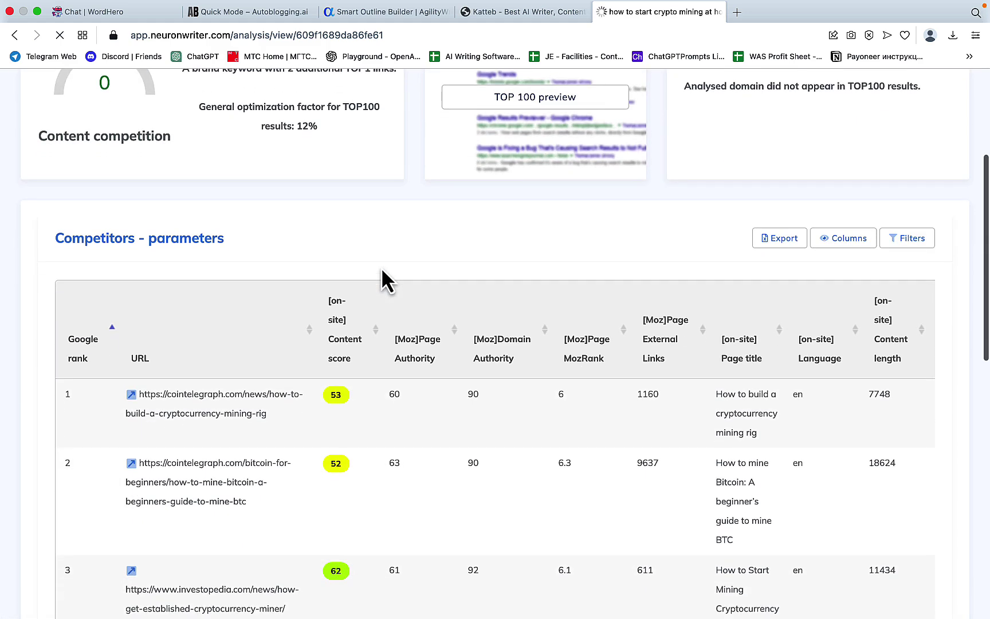
scroll(382, 267, "down", 3)
scroll(466, 358, "down", 2)
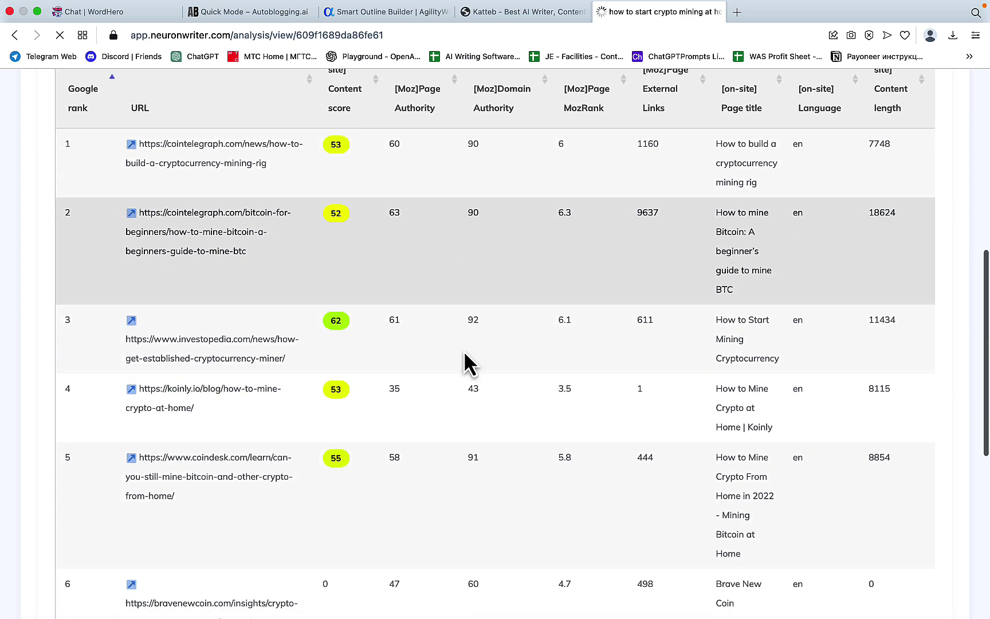
scroll(466, 361, "down", 3)
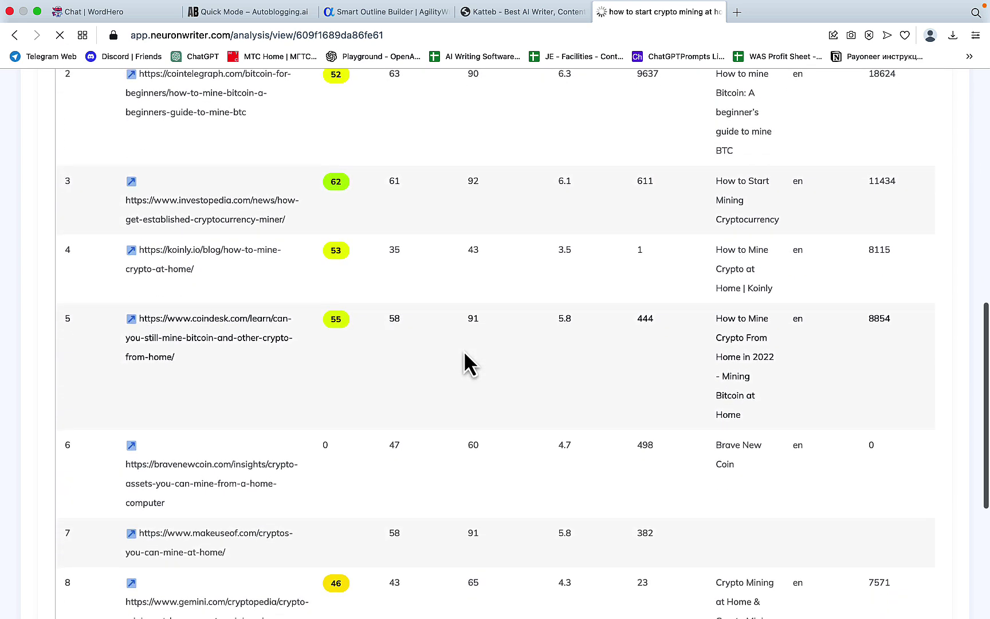
scroll(464, 350, "down", 5)
scroll(464, 351, "up", 2)
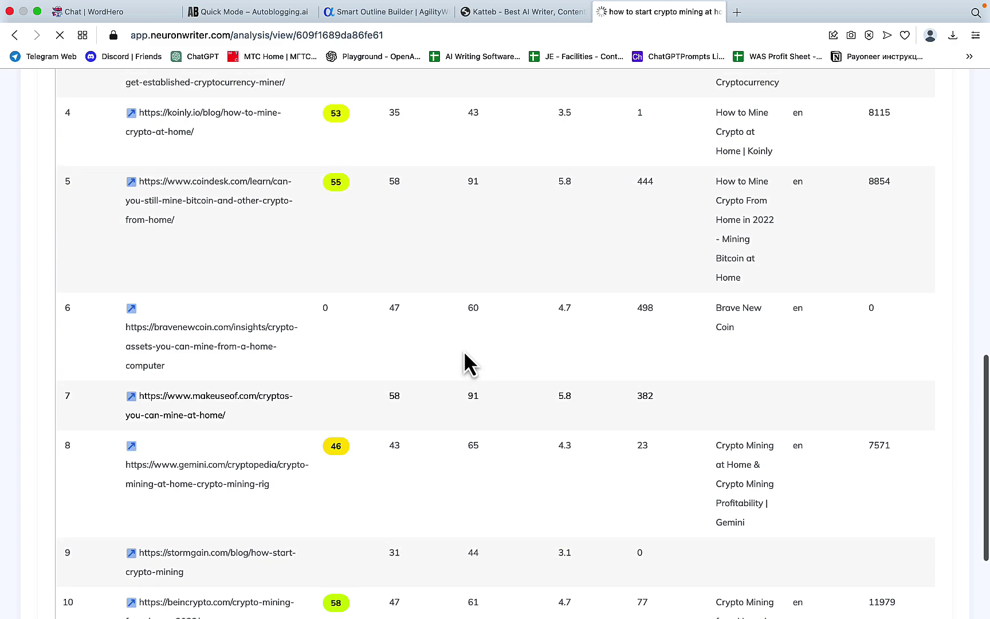
scroll(464, 353, "up", 7)
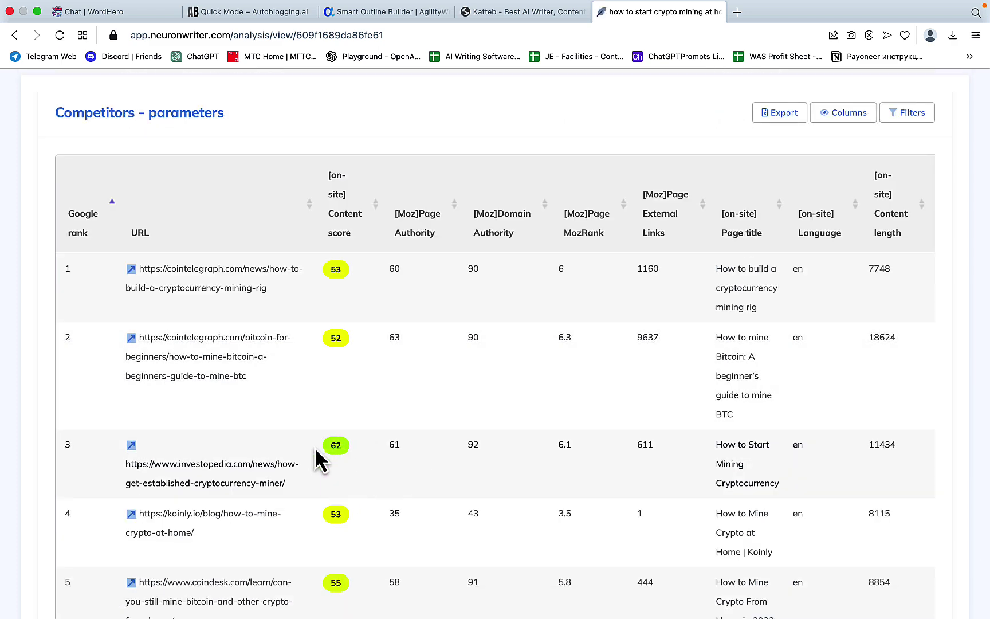
scroll(406, 450, "down", 5)
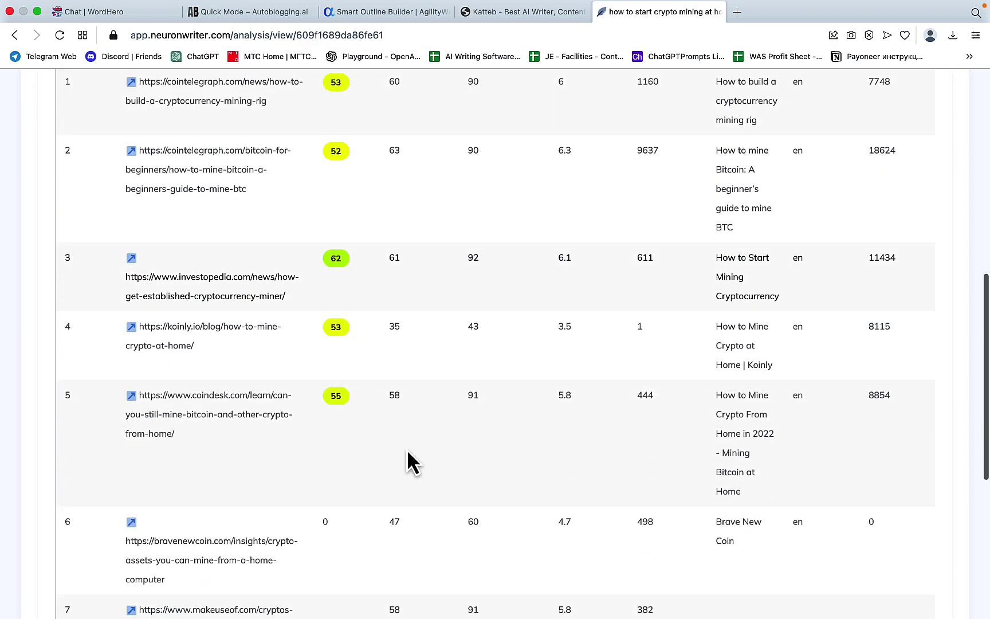
scroll(407, 450, "down", 5)
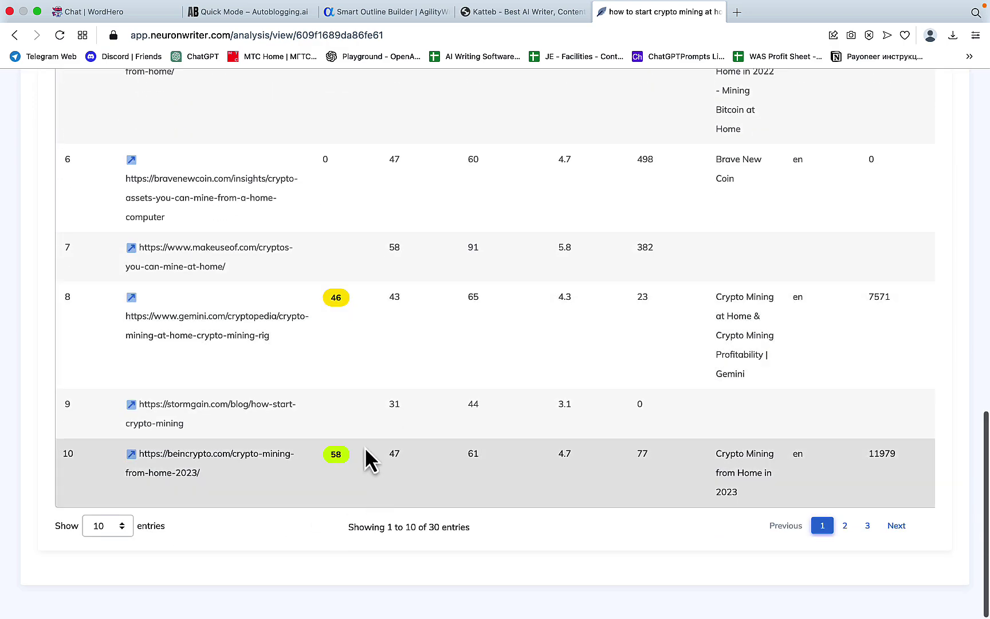
scroll(354, 473, "up", 10)
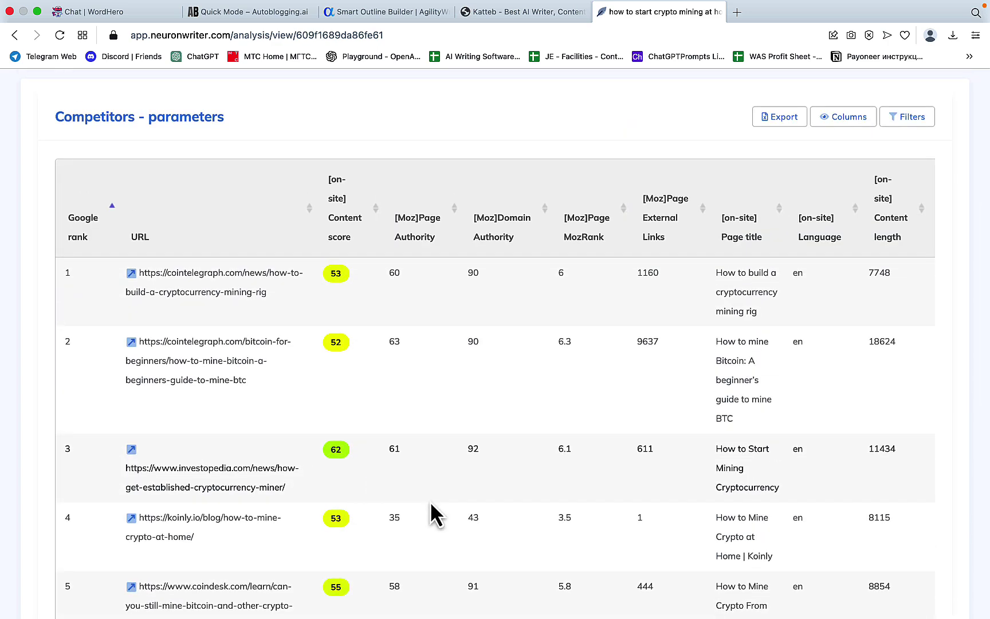
scroll(430, 501, "down", 3)
scroll(423, 464, "down", 1)
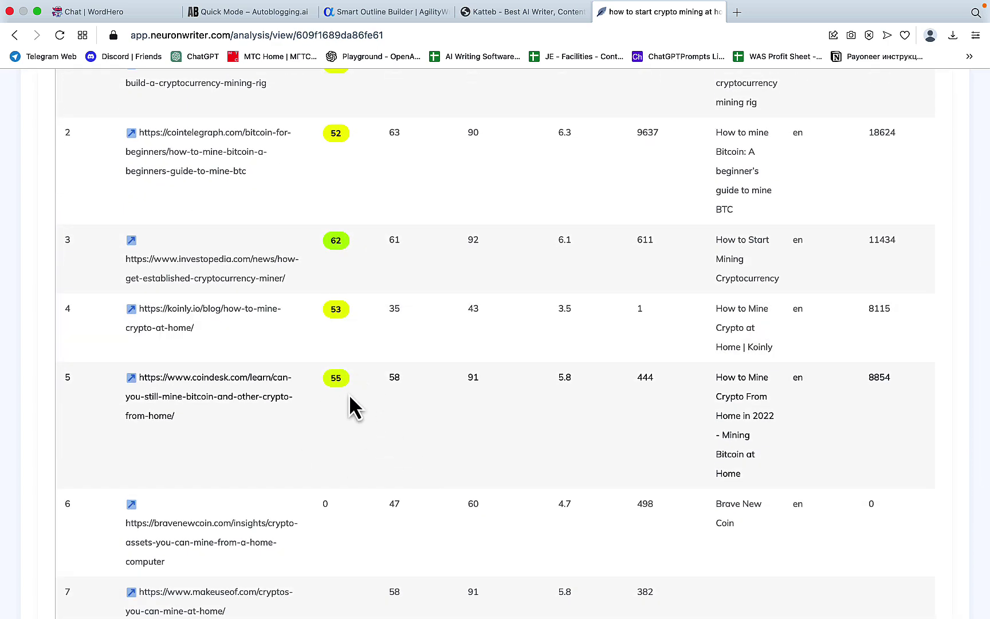
scroll(386, 442, "up", 3)
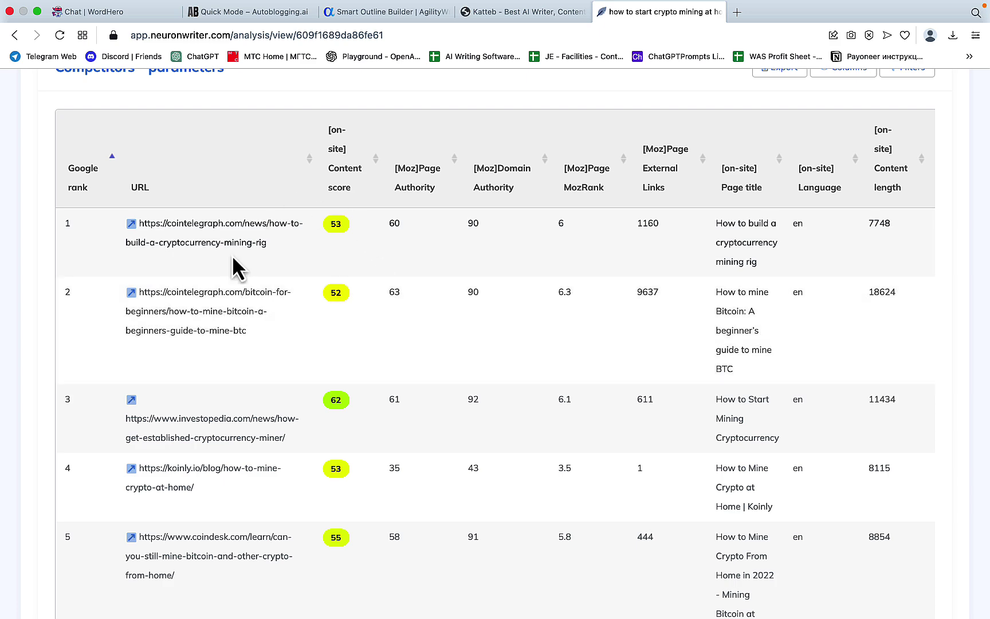
Copy the Investopedia competitor URL into Agility Writer's Add Your URLs box.
scroll(361, 322, "down", 5)
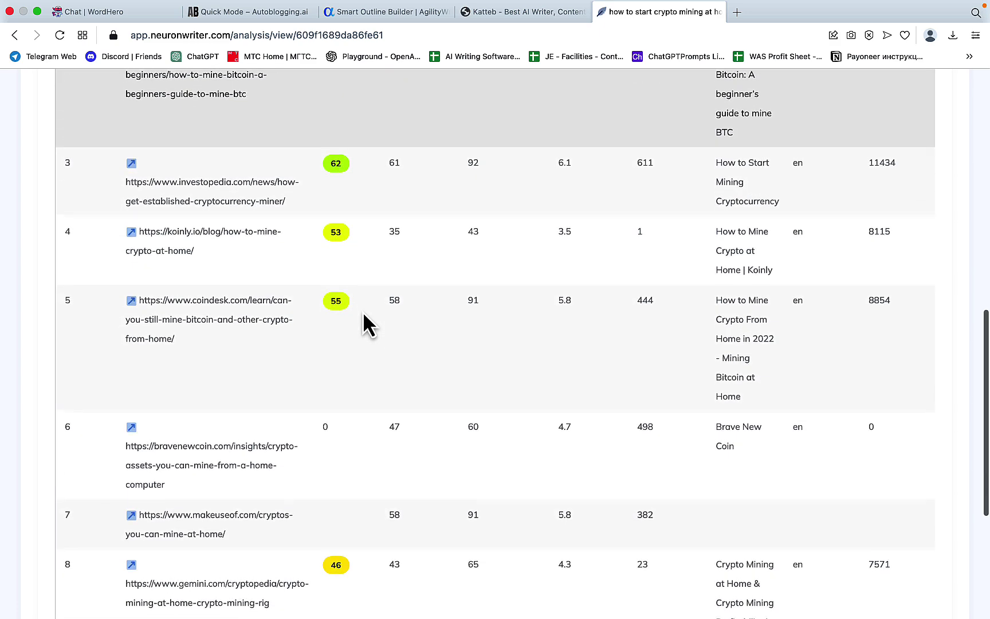
scroll(349, 323, "up", 3)
left_click_drag(290, 355, 126, 342)
key("super+c")
left_click(355, 11)
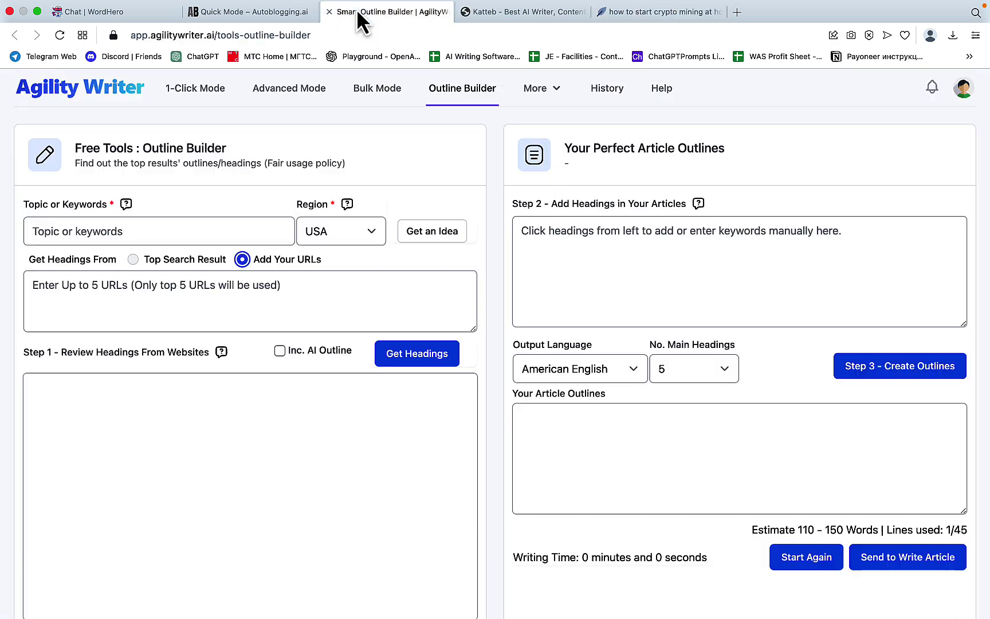
left_click(86, 287)
key("super+v")
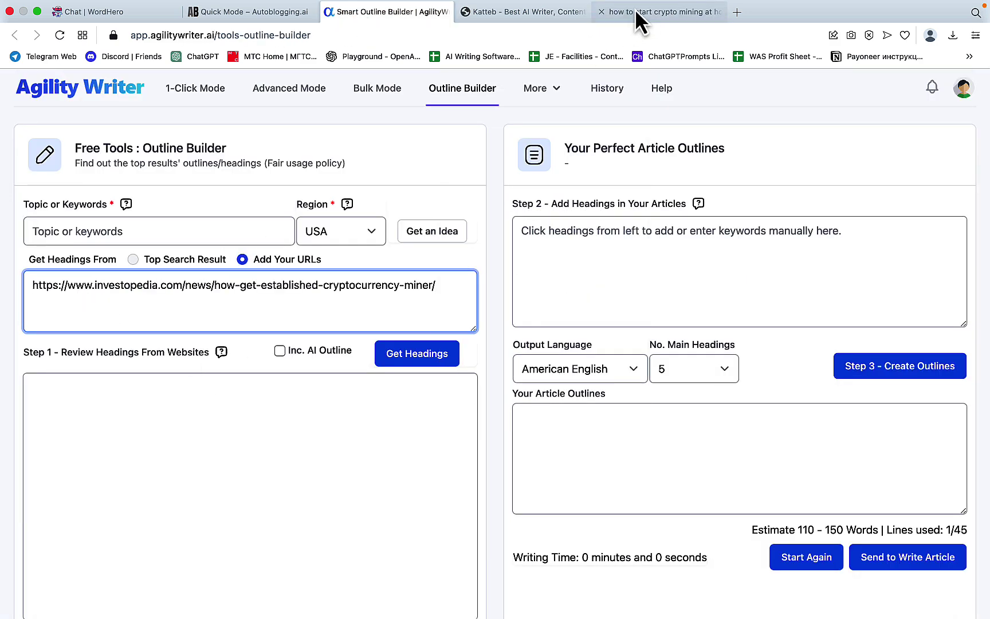
Add the CoinDesk competitor URL on a second line of the URLs box.
left_click(644, 17)
scroll(304, 362, "down", 5)
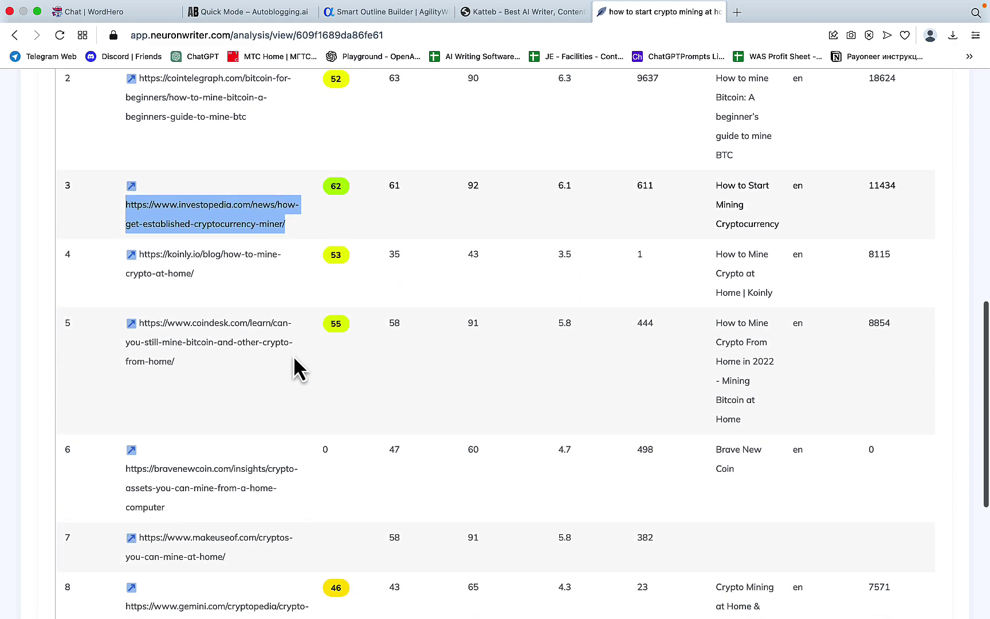
left_click_drag(188, 360, 135, 322)
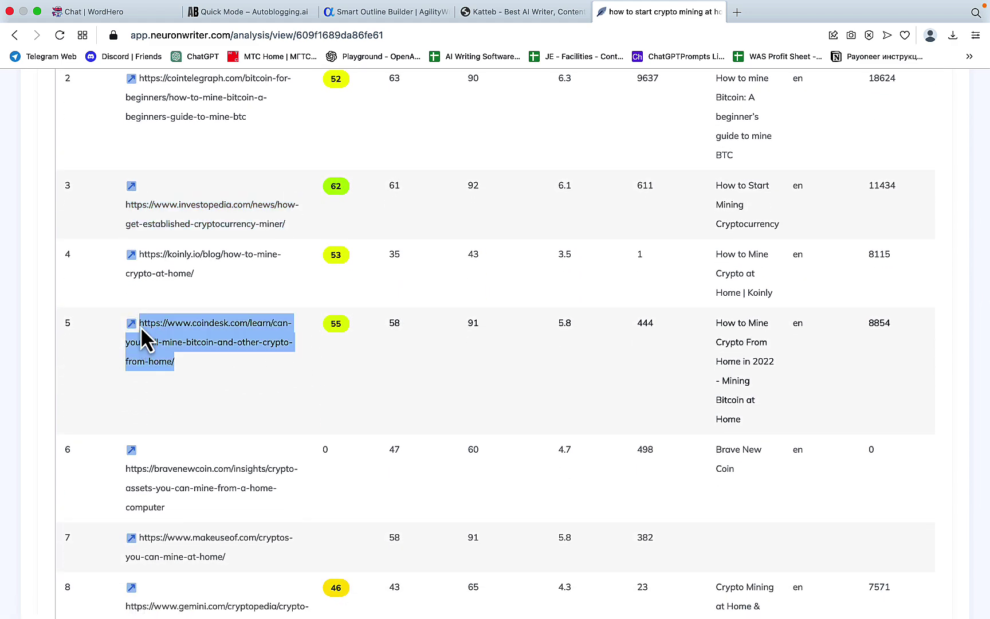
left_click(254, 12)
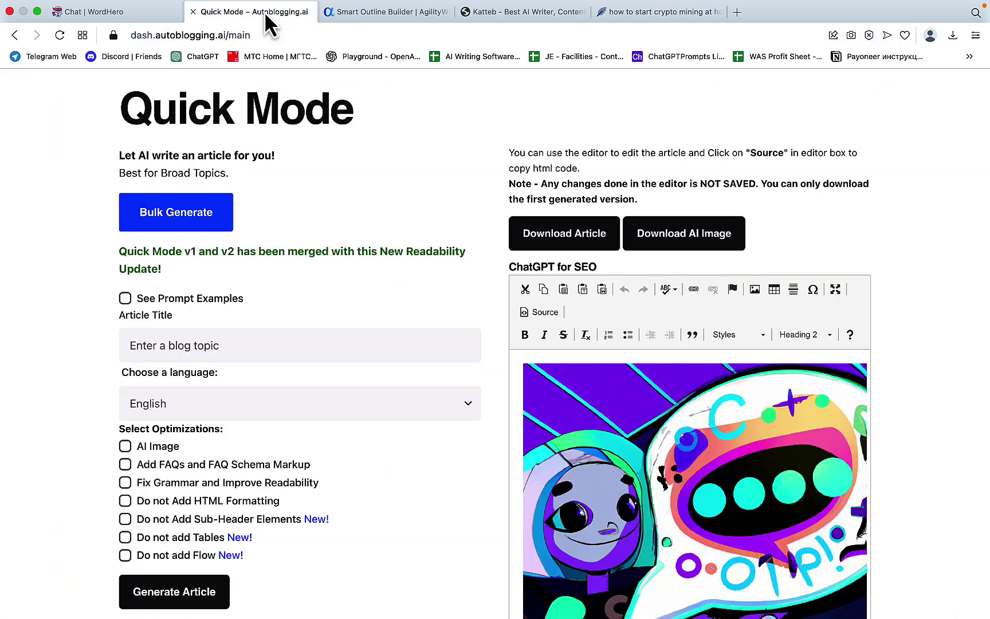
left_click(401, 13)
key("Return")
key("super+v")
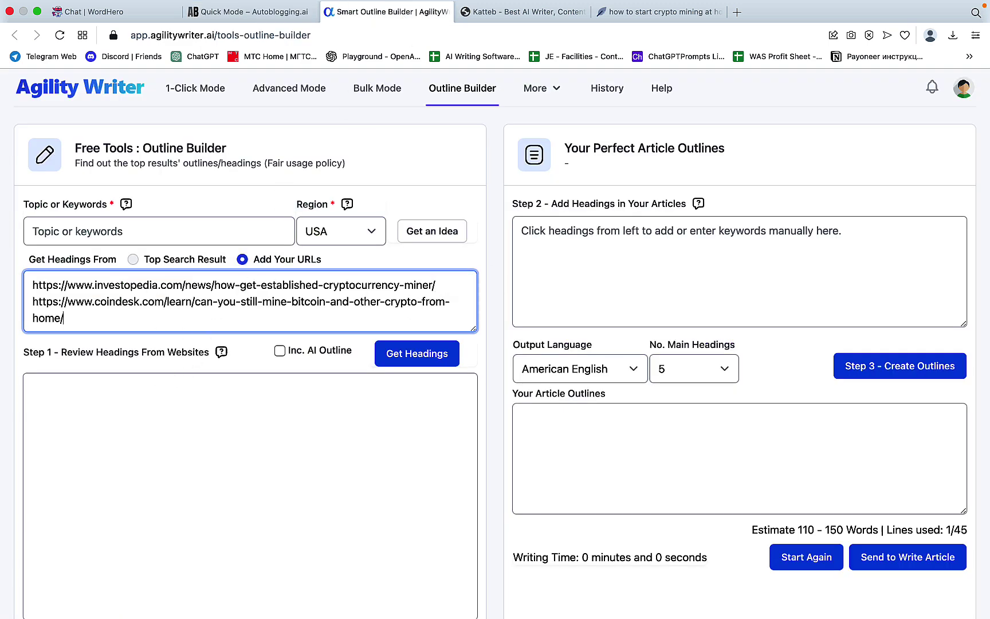
Select the BeInCrypto URL in row 10 of NeuronWriter's competitors table.
left_click(648, 12)
scroll(400, 367, "down", 5)
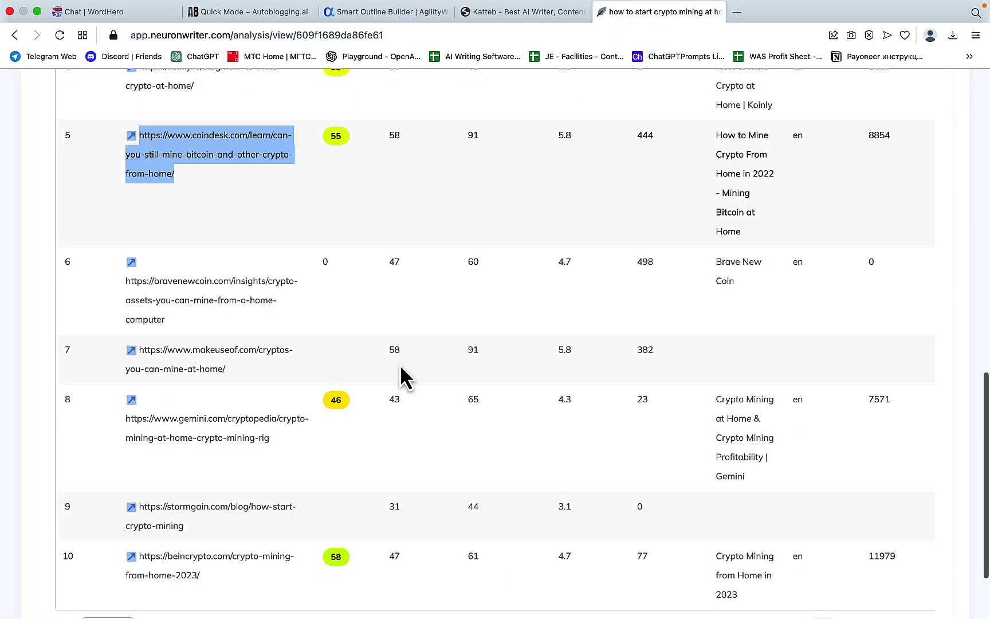
left_click_drag(202, 476, 140, 453)
left_click(519, 29)
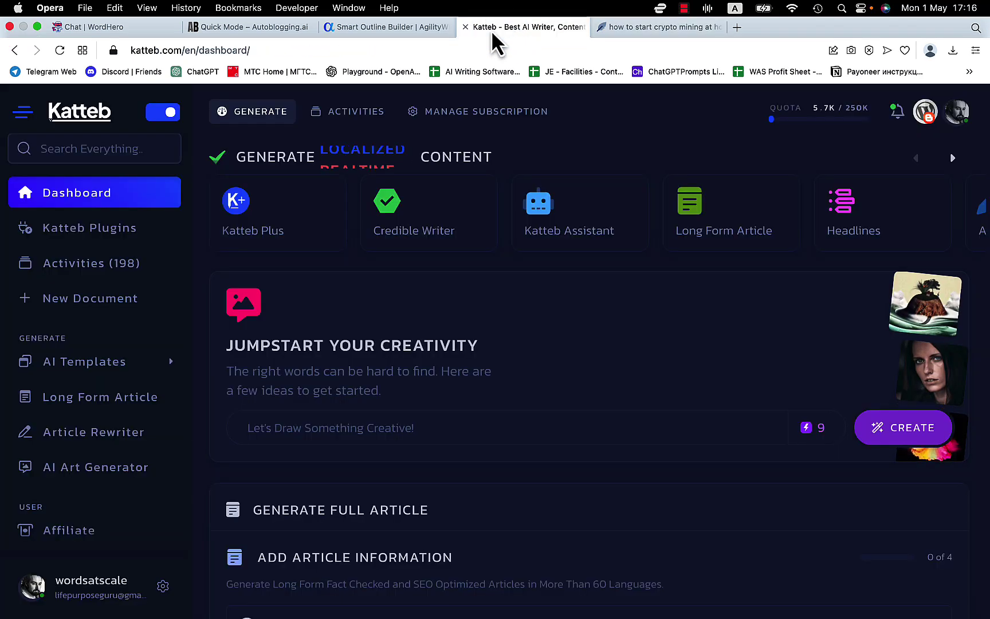
Review the headings pulled from the competitor websites in Agility Writer's Step 1 list.
left_click(417, 30)
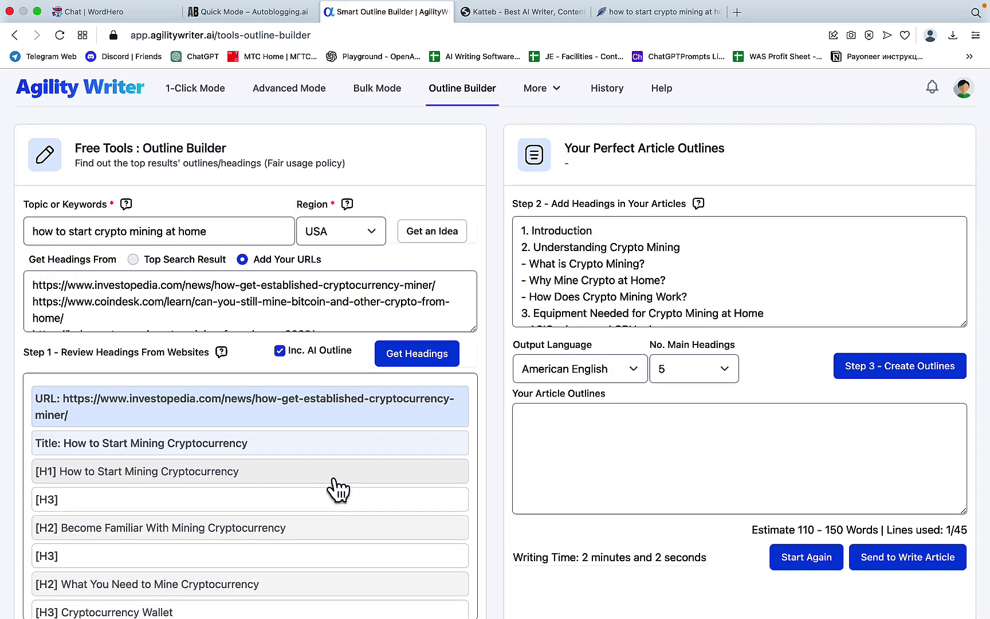
scroll(342, 459, "down", 10)
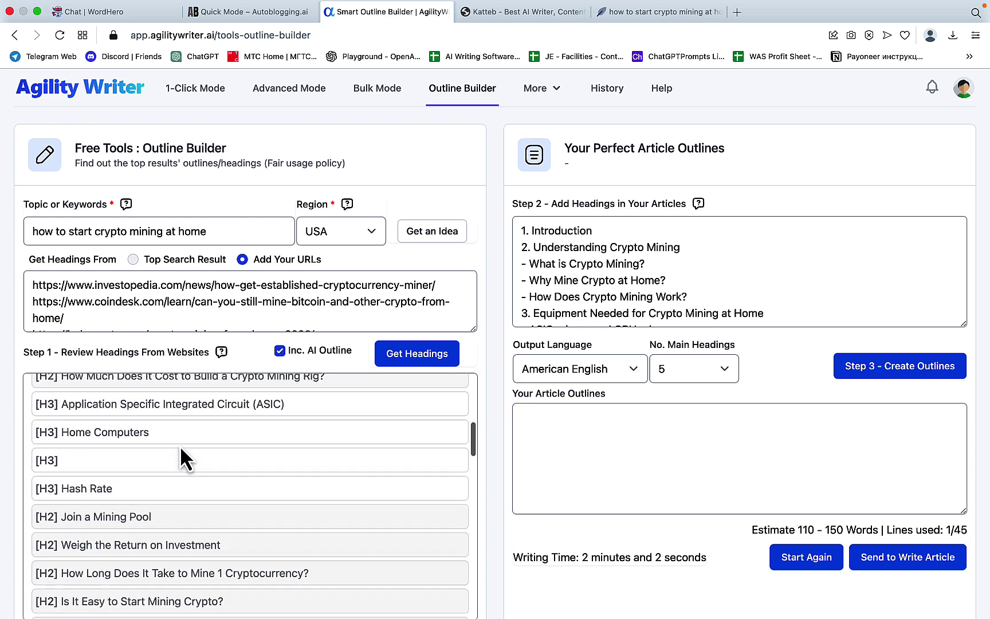
scroll(180, 446, "down", 10)
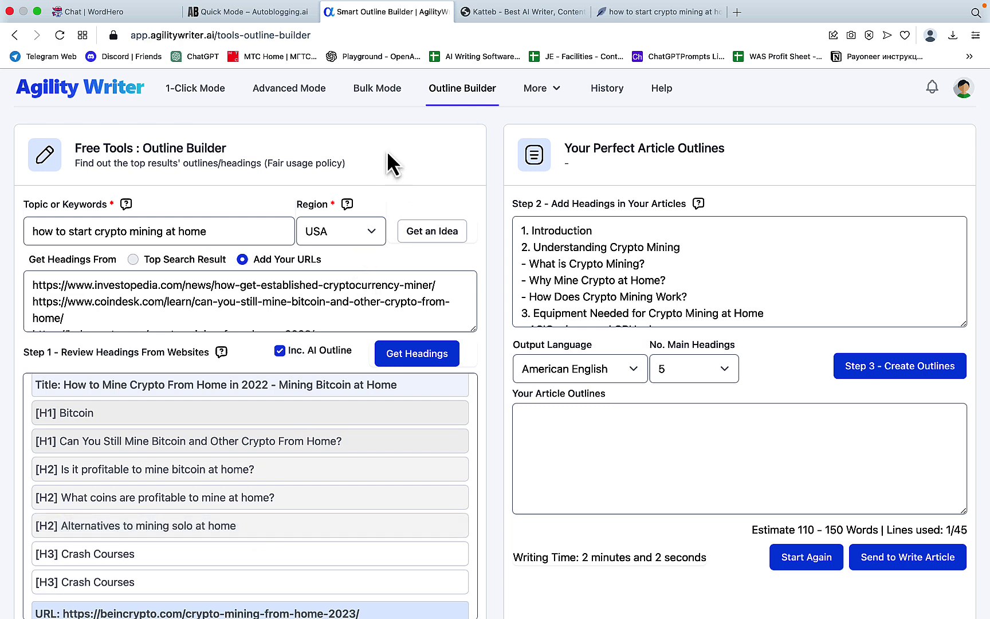
Try Agility Writer's Advanced Mode with custom factual data source URLs, then go to Katteb.
left_click(299, 88)
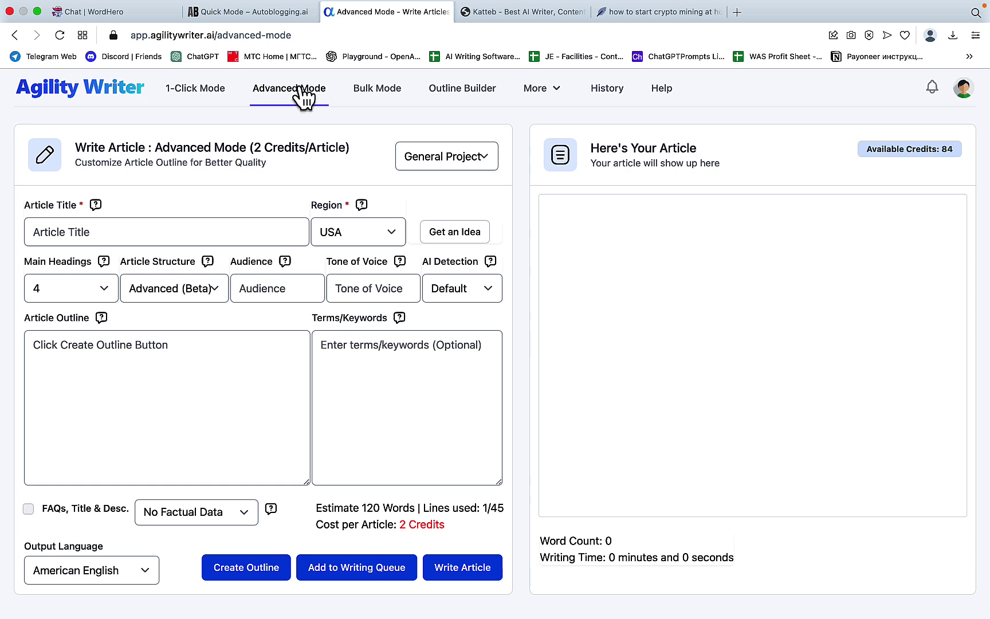
left_click(251, 518)
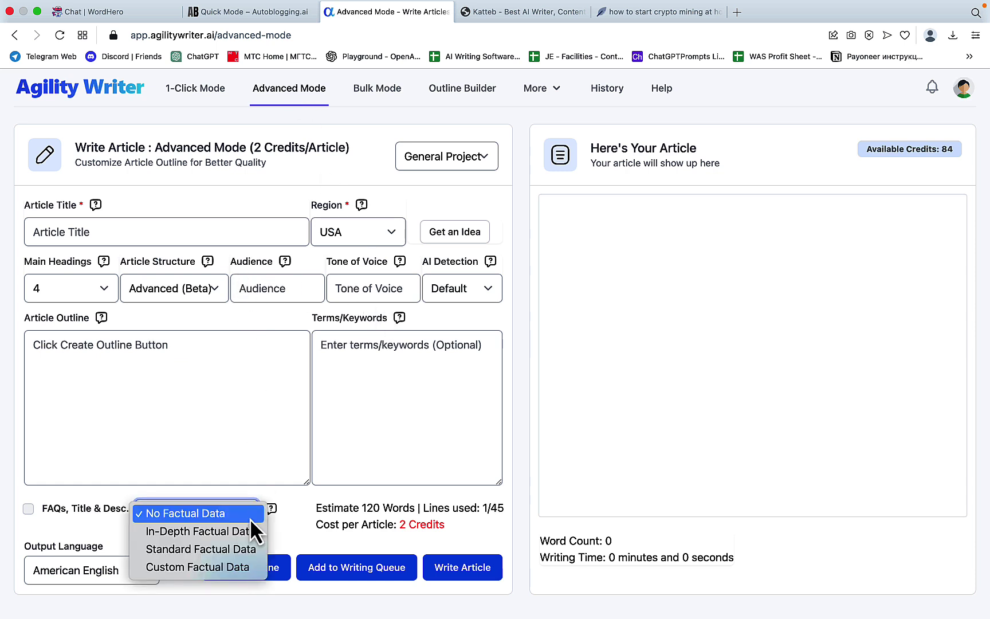
left_click(179, 573)
scroll(229, 525, "down", 2)
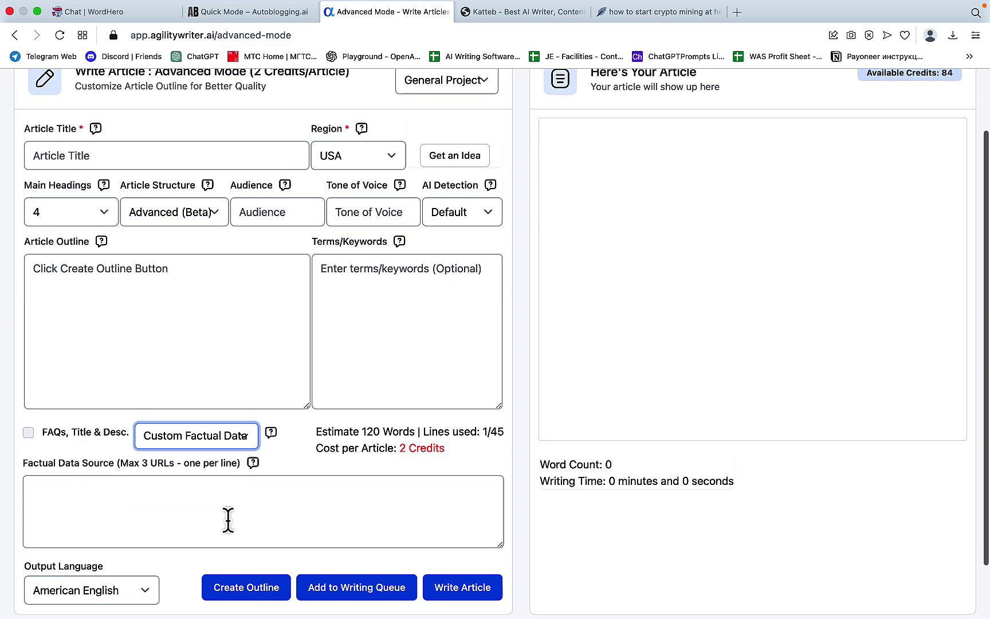
left_click(119, 490)
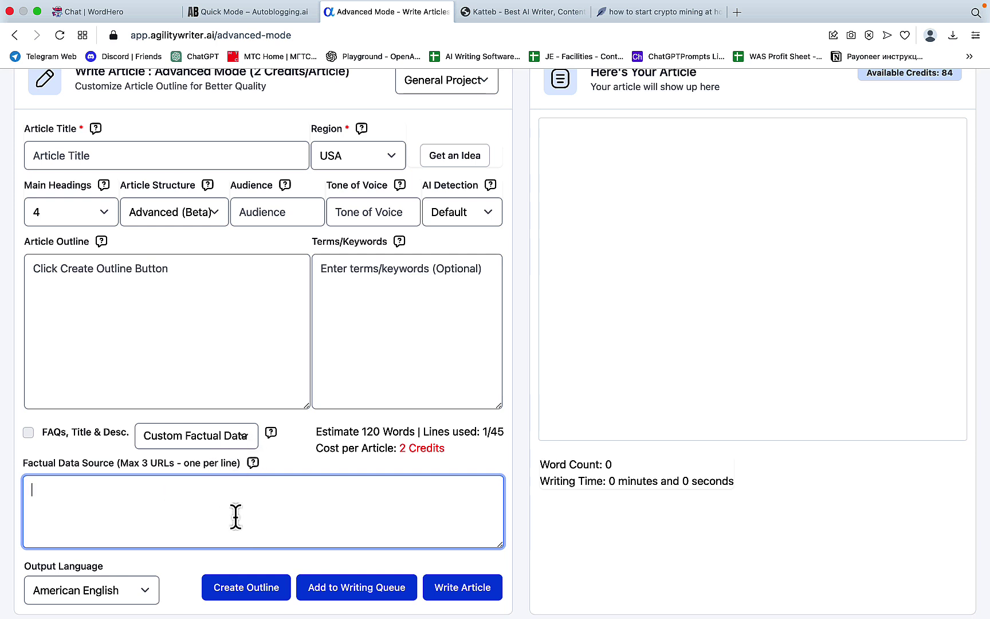
scroll(421, 356, "up", 2)
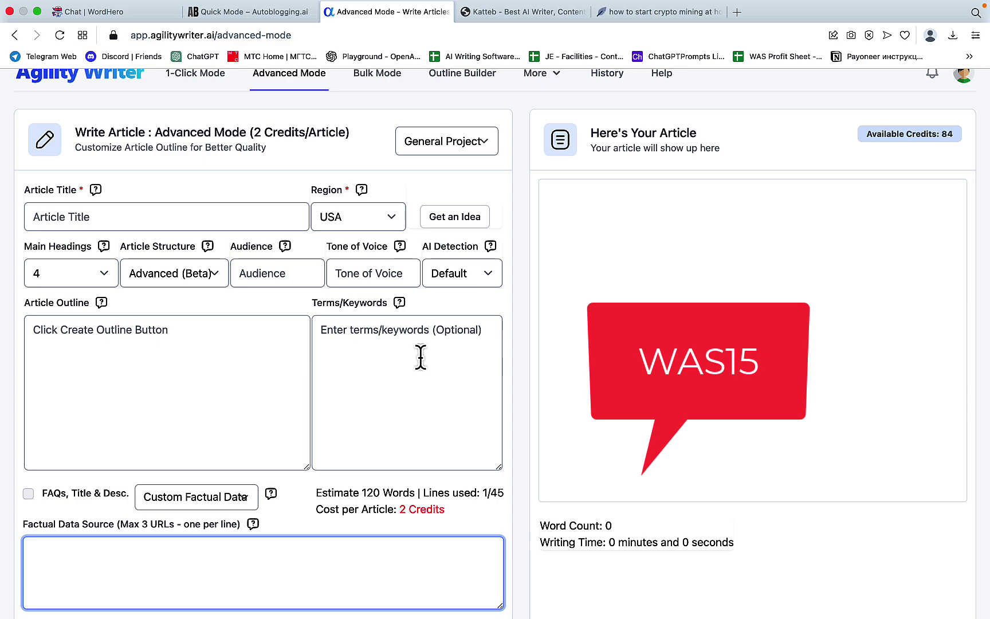
left_click(524, 11)
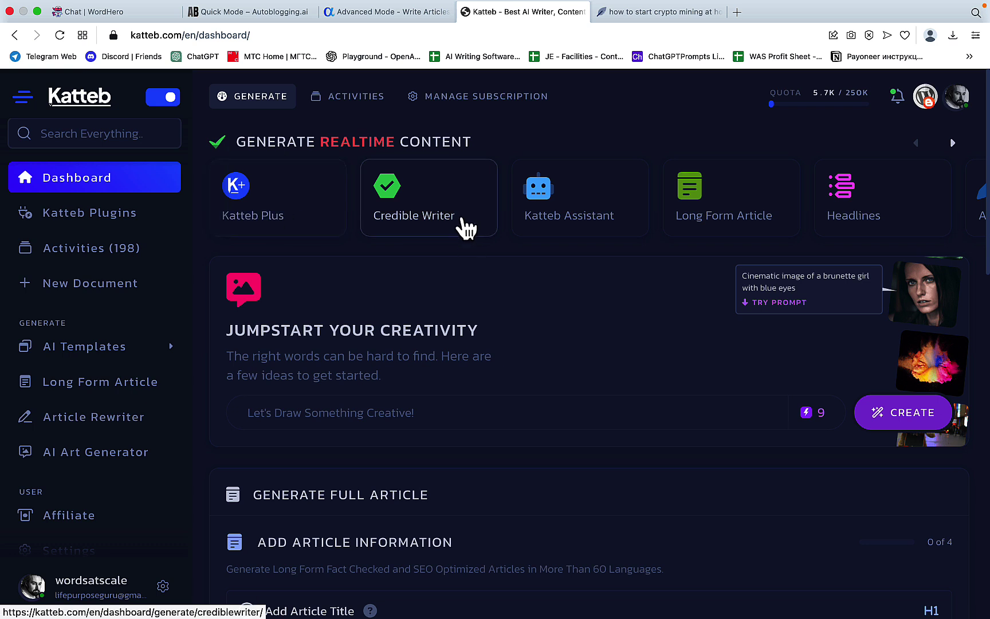
left_click(457, 219)
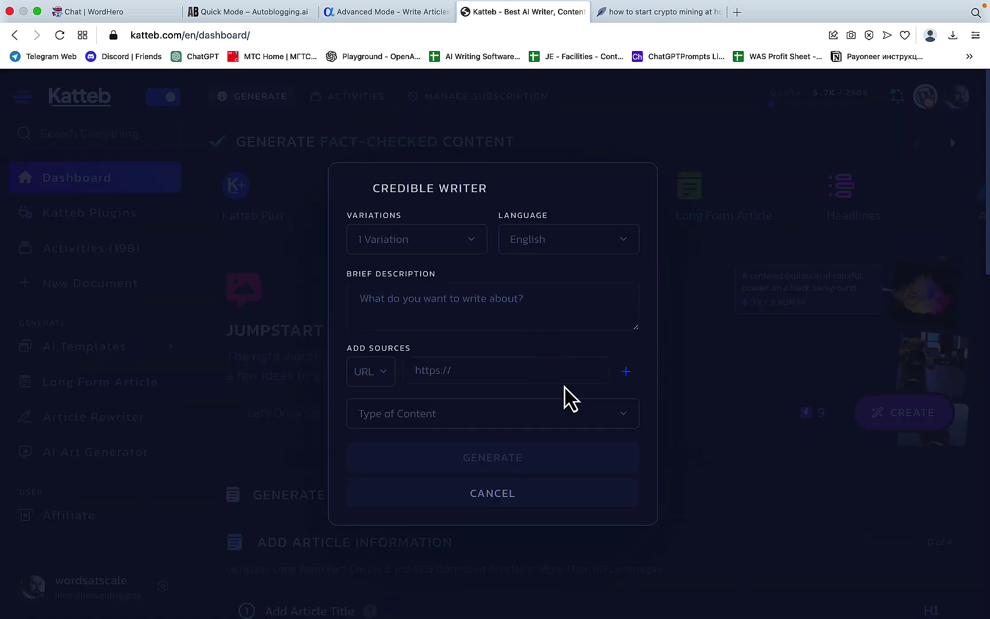
left_click(626, 372)
left_click(627, 389)
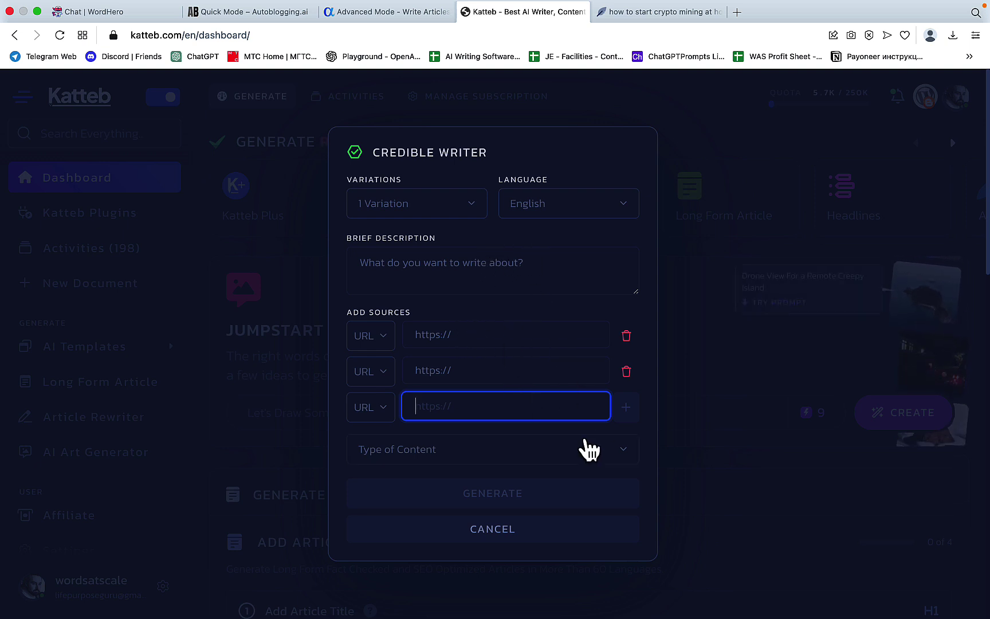
left_click(567, 536)
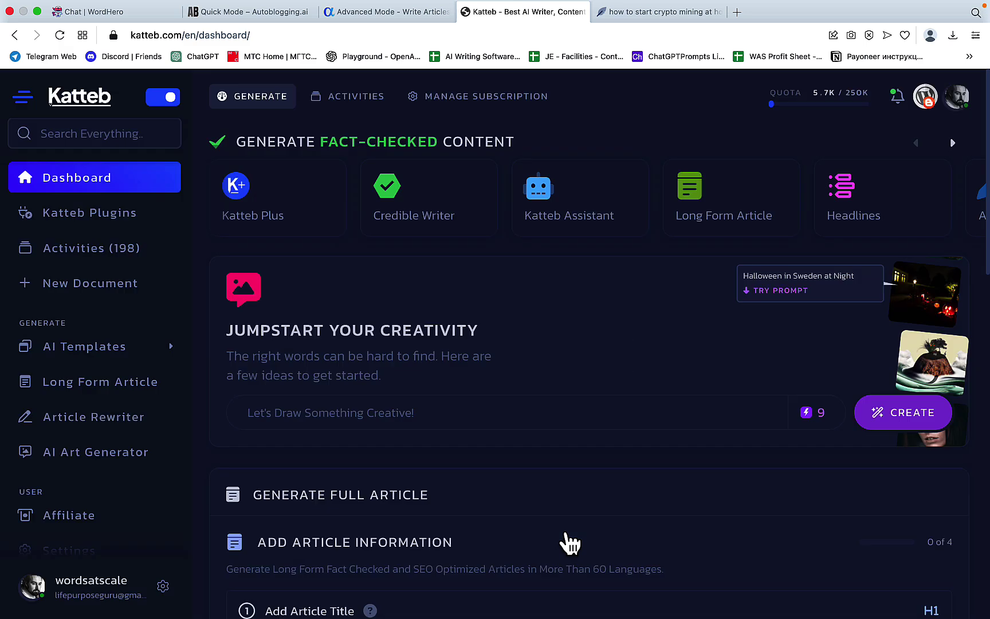
Generate a Katteb Plus piece on Bitcoin's April 30 2023 price and check the $30,697 forecast.
left_click(264, 212)
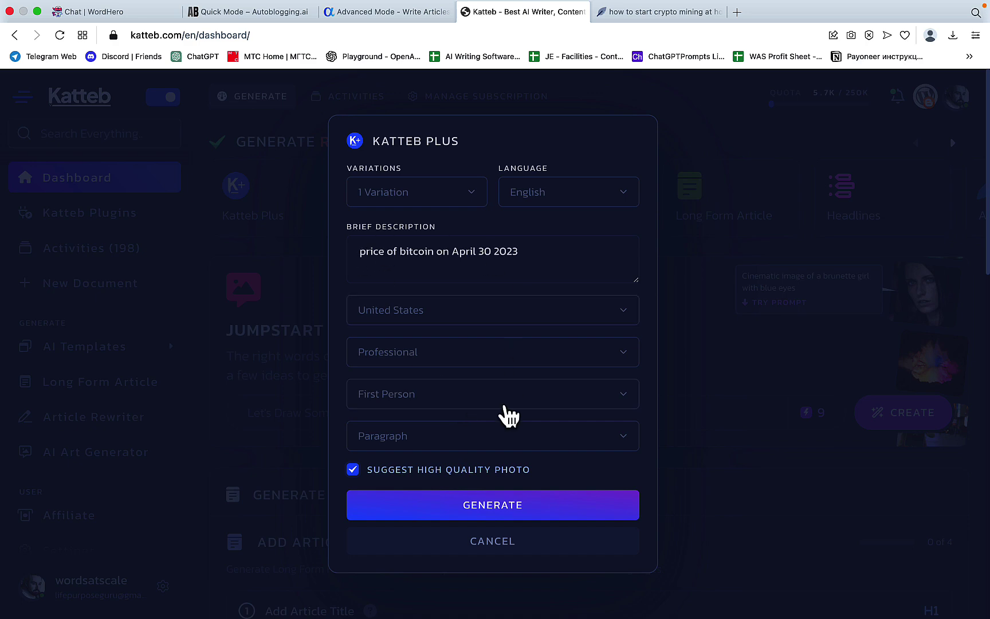
left_click(497, 516)
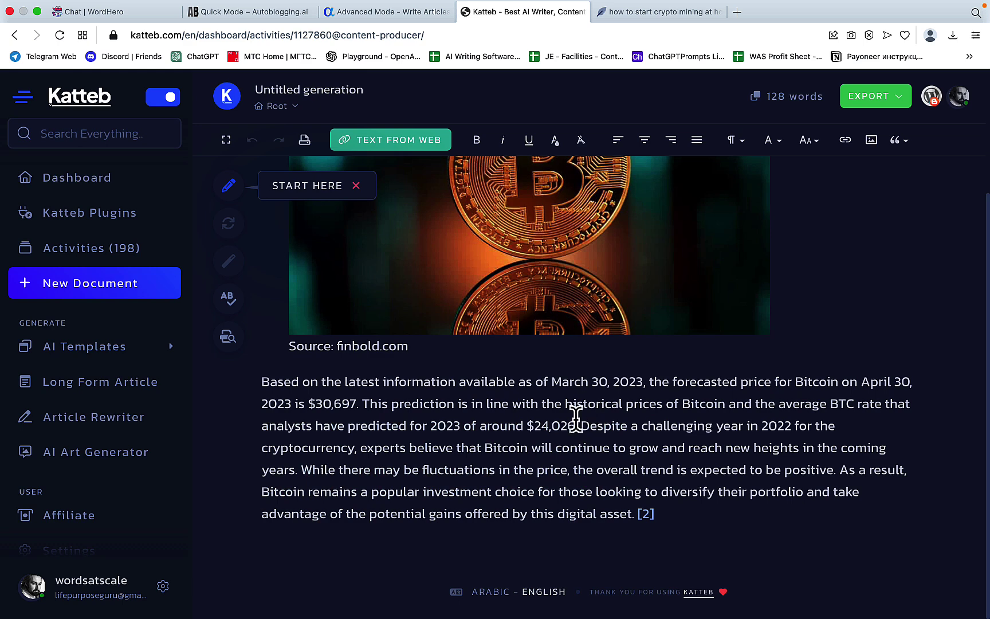
left_click_drag(316, 405, 358, 405)
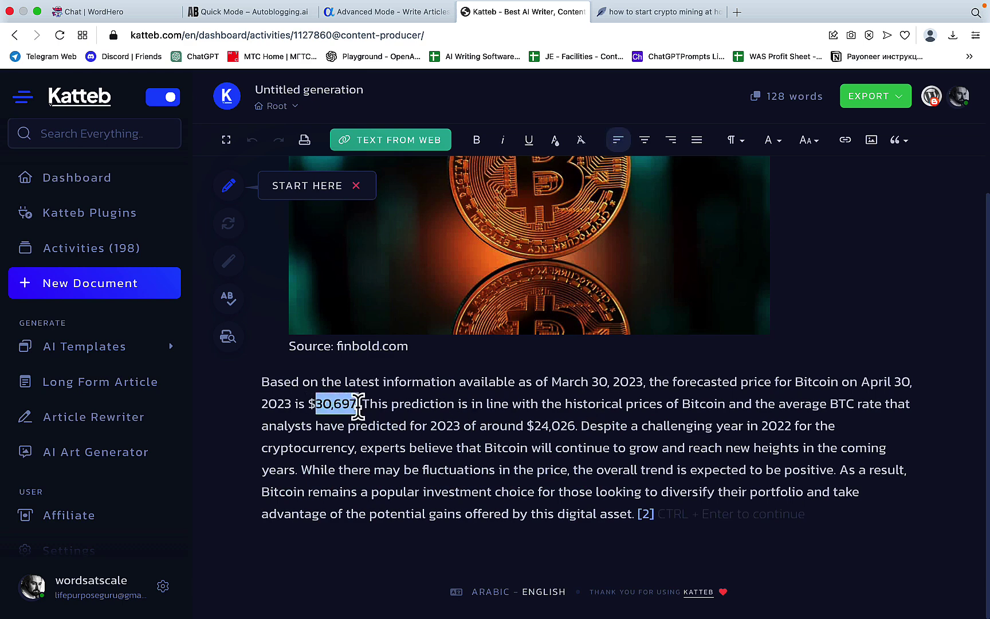
mouse_move(651, 521)
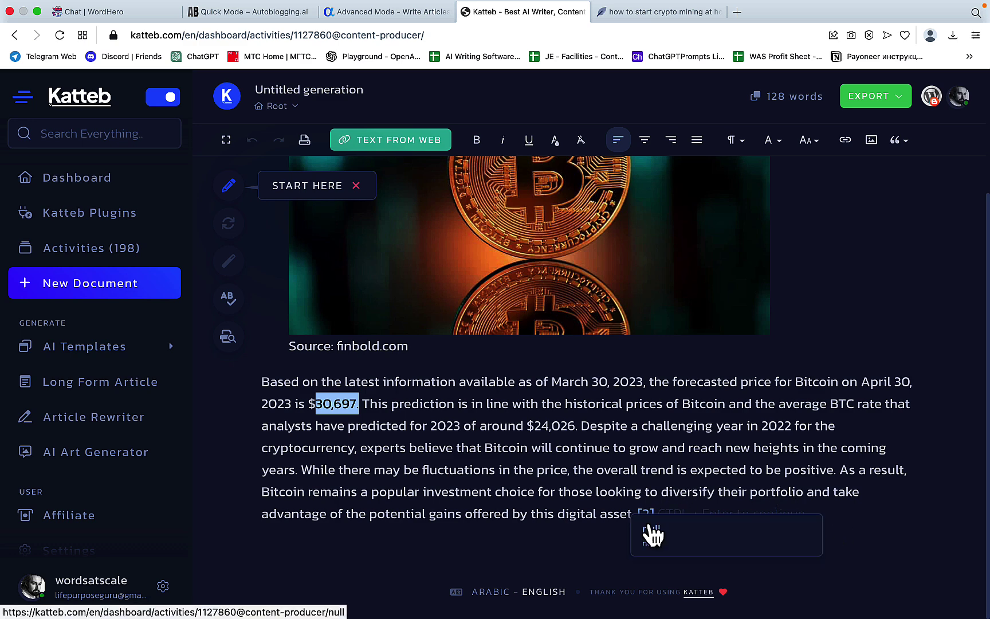
left_click(77, 100)
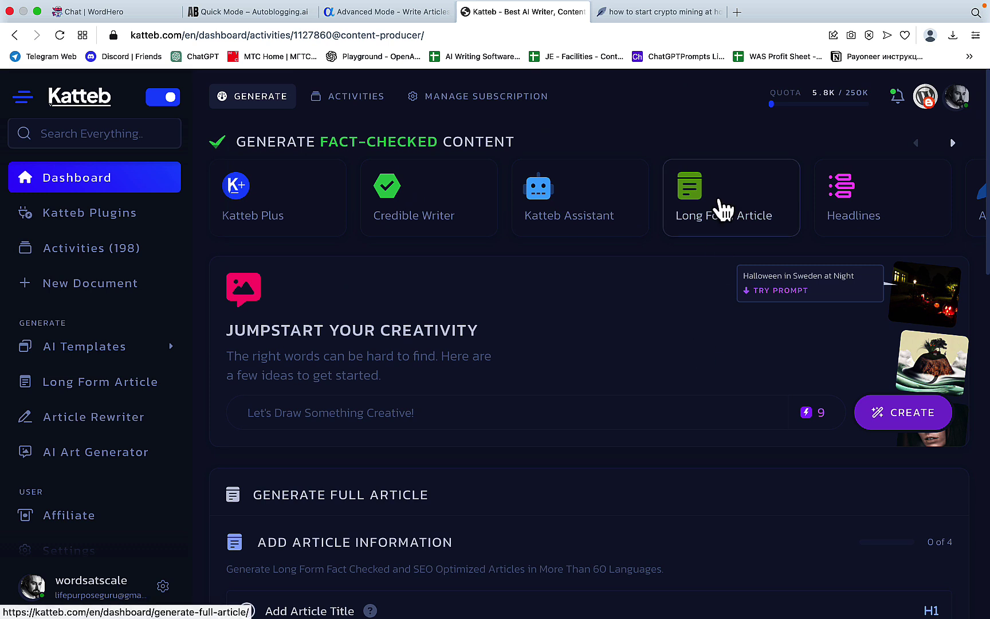
Start a long-form article titled 'chatgpt for seo' in English.
left_click(724, 210)
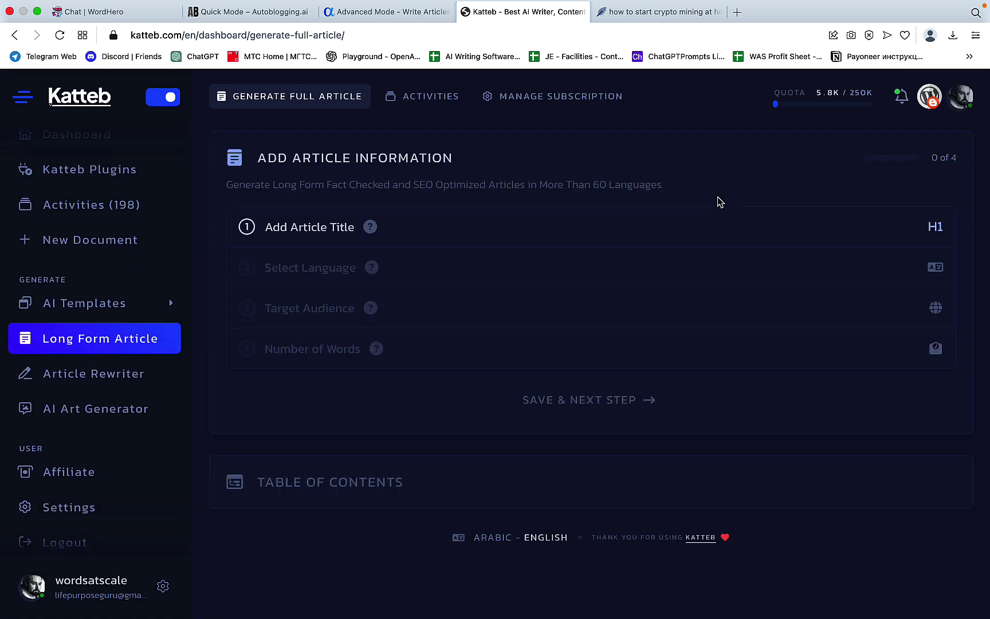
left_click(343, 230)
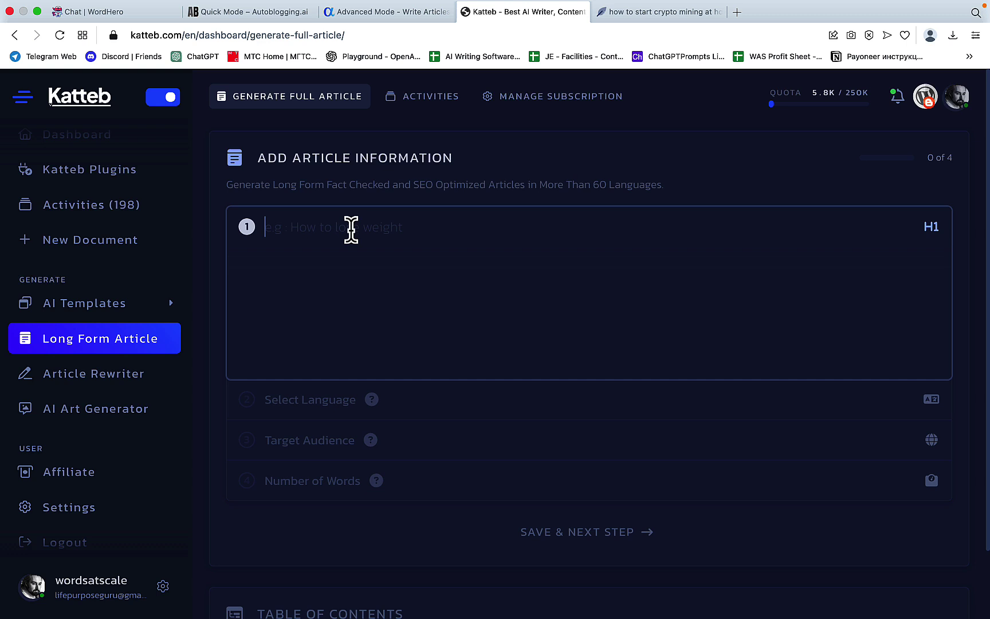
type("ChatGPT ")
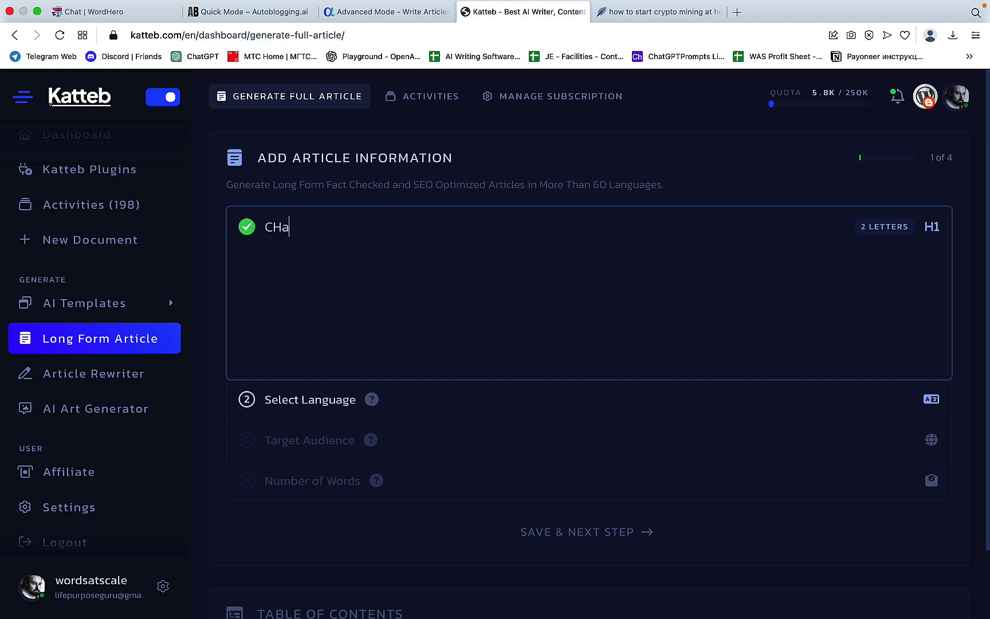
type("fo")
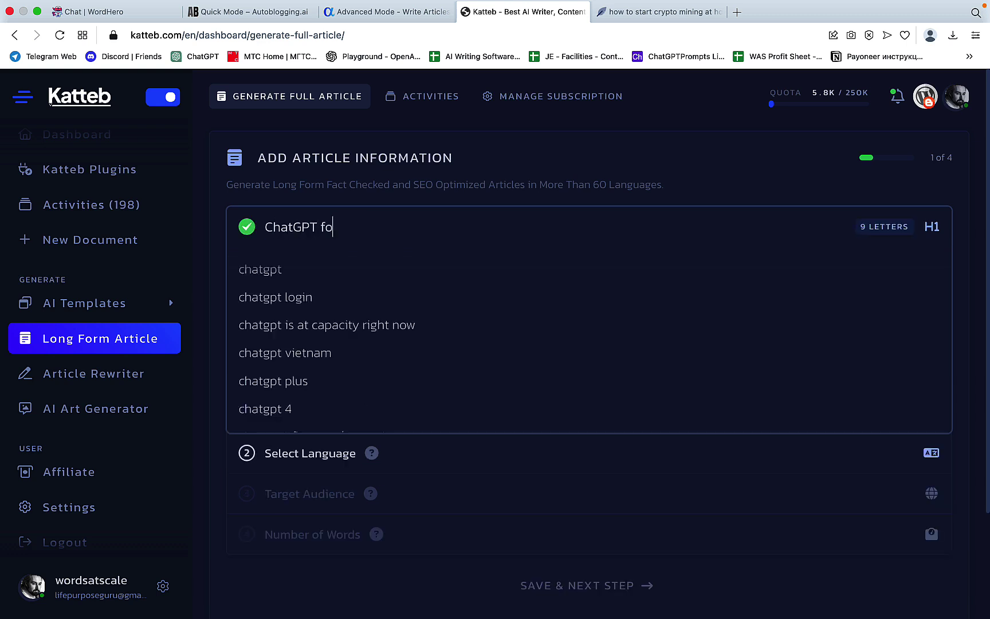
type("r SEO")
left_click(376, 268)
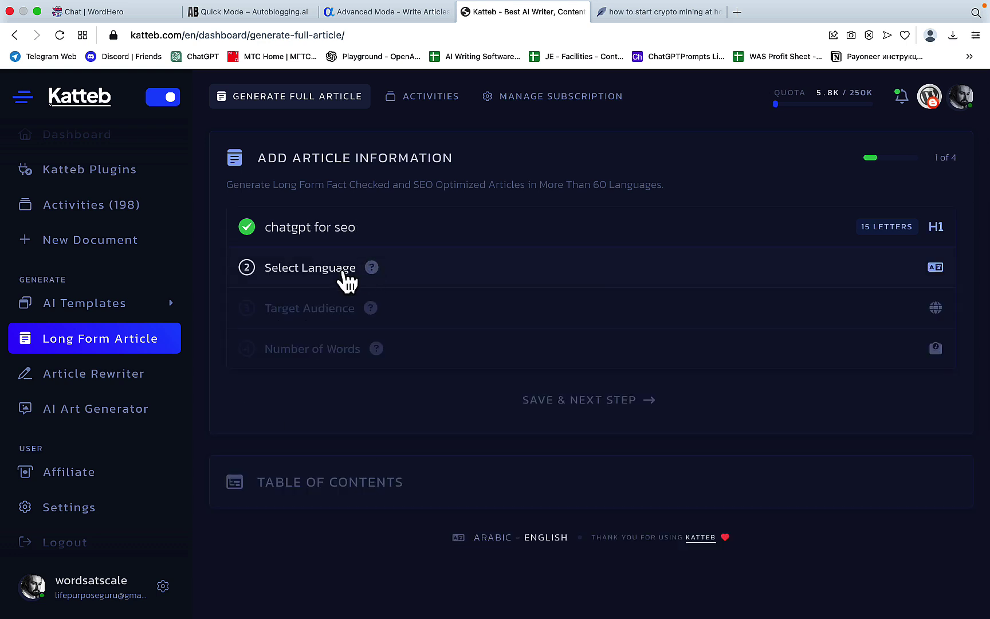
left_click(343, 269)
left_click(356, 378)
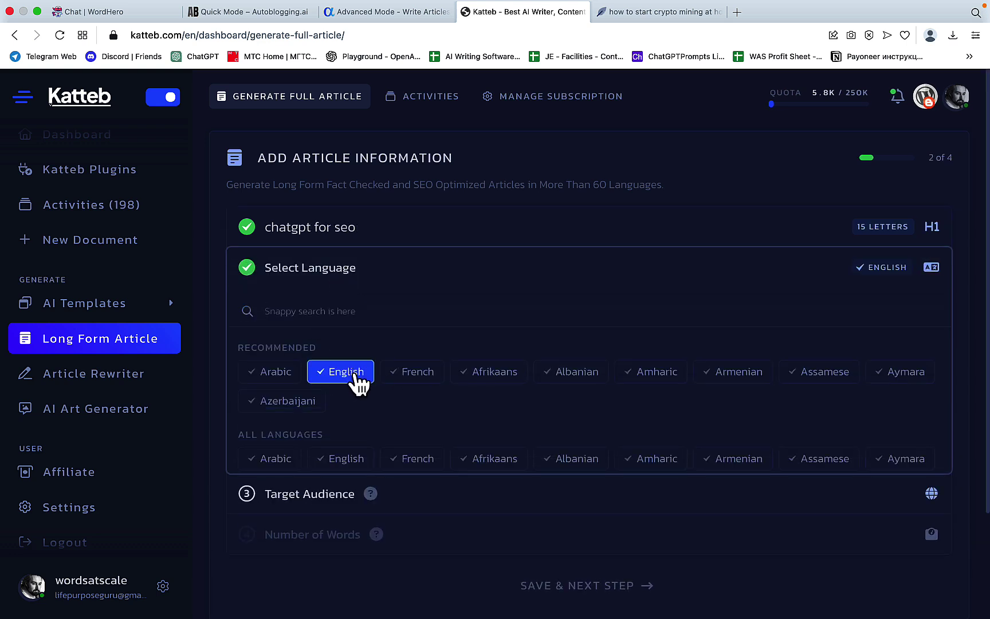
Target a United States audience and set the length to 1500 words.
left_click(329, 496)
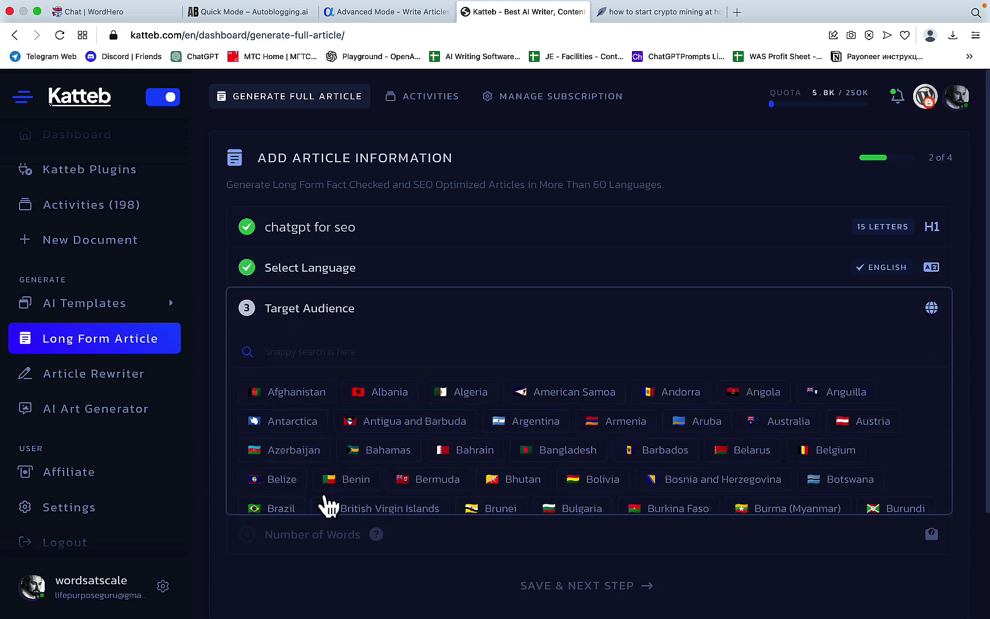
scroll(327, 355, "down", 5)
scroll(328, 358, "up", 4)
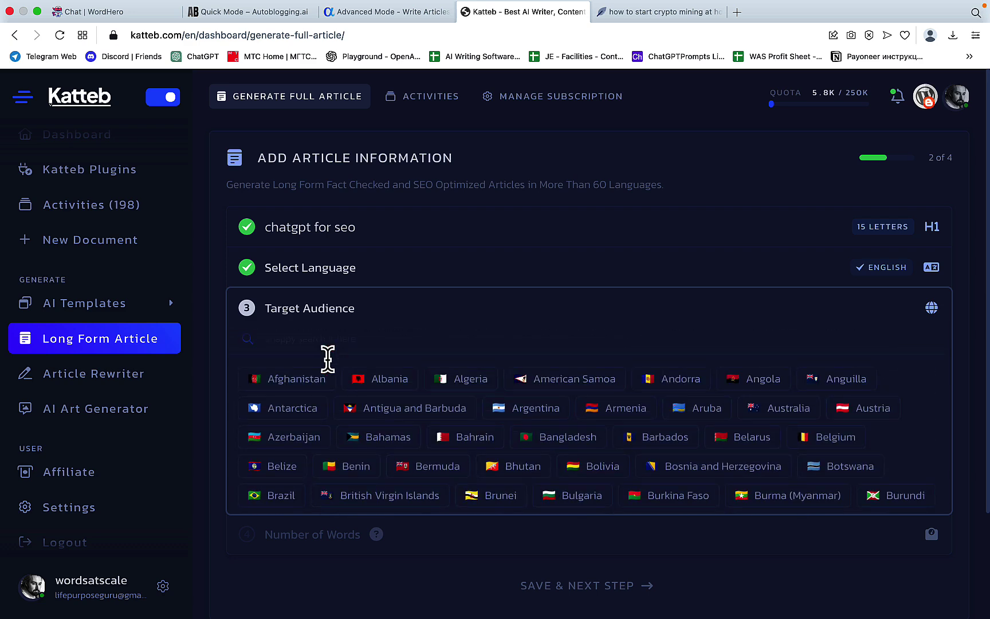
scroll(328, 358, "up", 1)
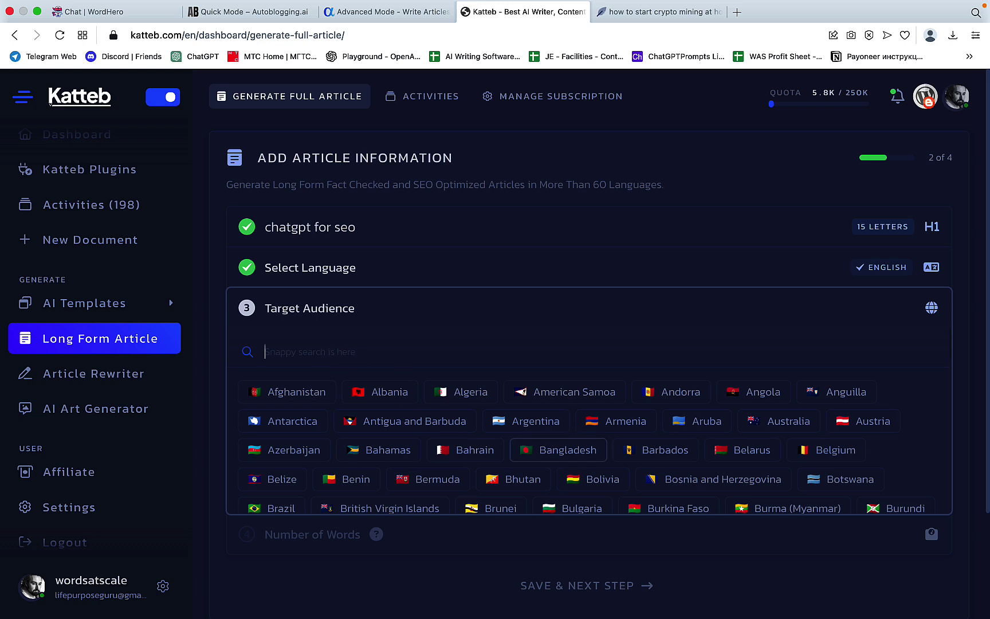
type("n")
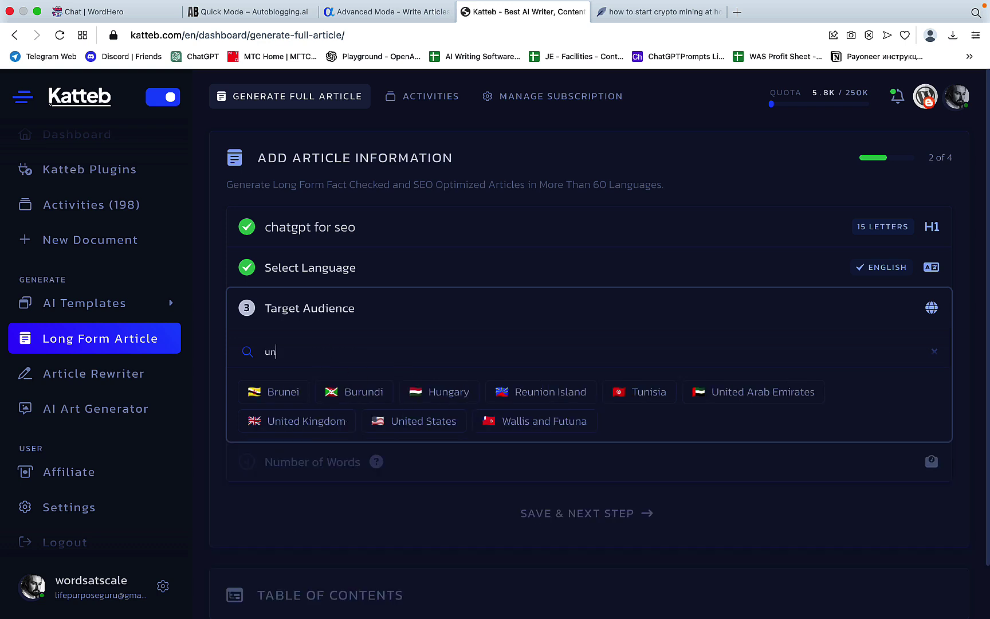
type("ite")
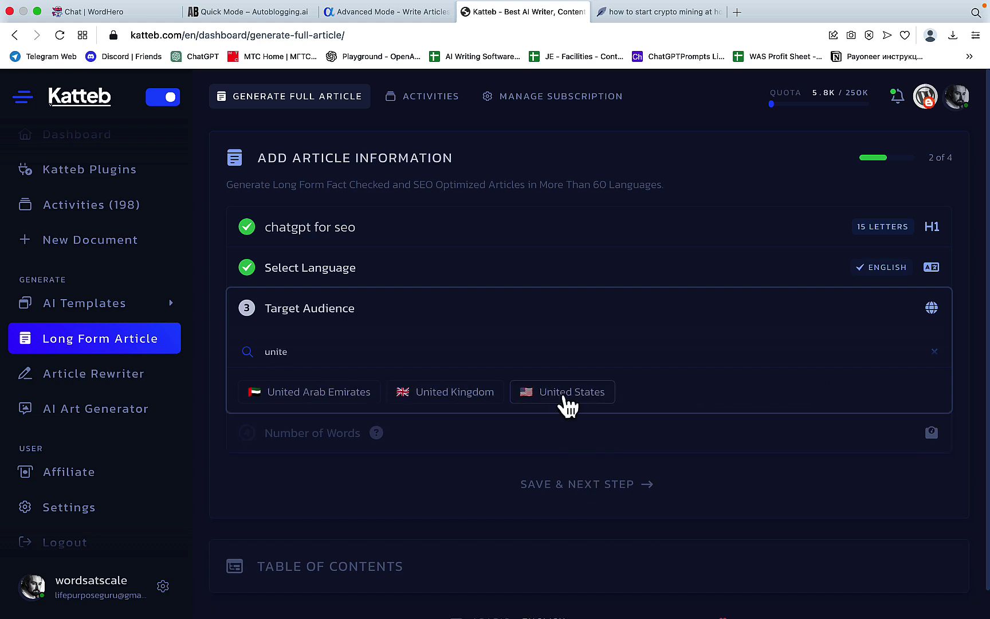
left_click(565, 394)
left_click_drag(257, 387, 691, 387)
left_click_drag(688, 424, 604, 417)
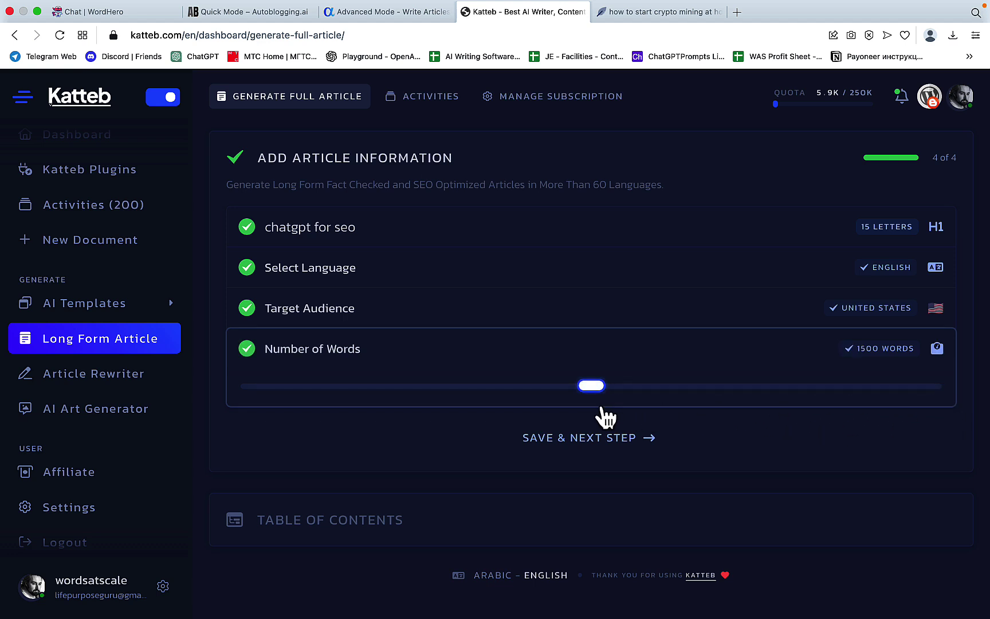
Build the ten-heading table of contents and look over heading 1's tone, point-of-view and format options.
left_click(593, 439)
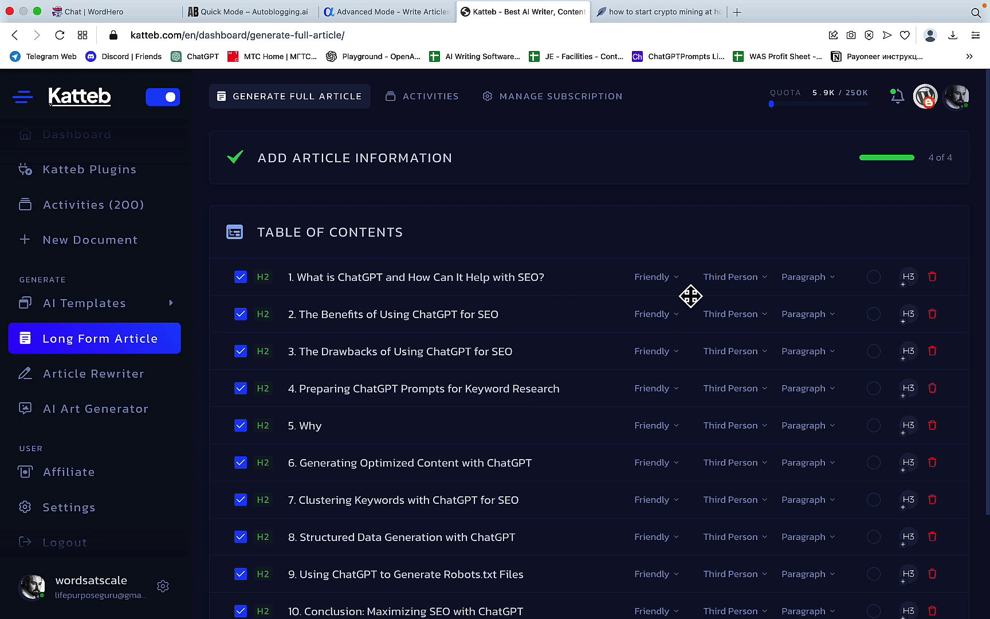
left_click(675, 280)
left_click(764, 277)
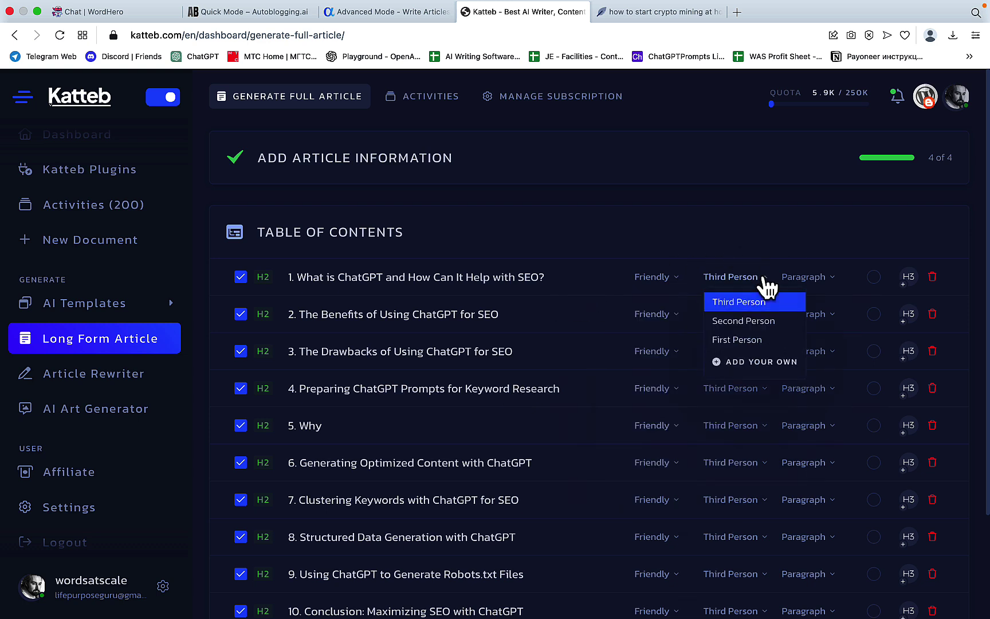
left_click(832, 279)
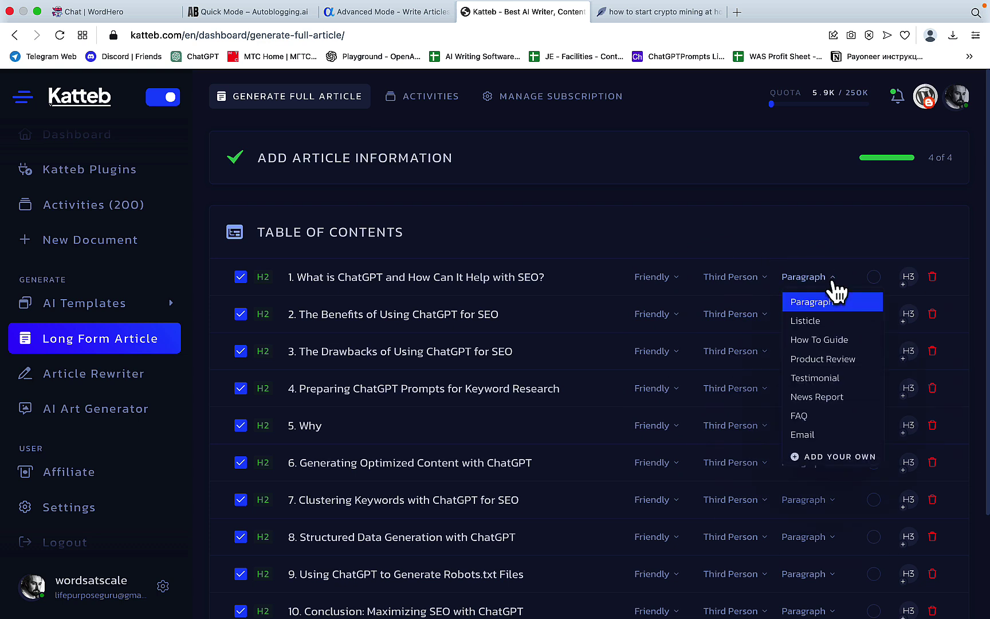
left_click(758, 230)
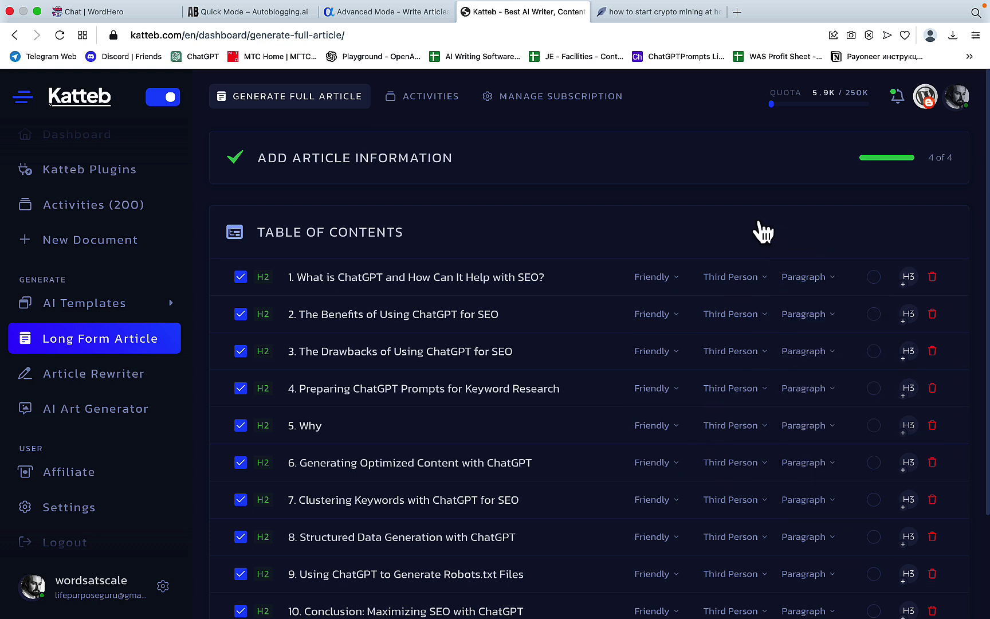
Set heading 2's format to Listicle and heading 6's to How To Guide.
left_click(823, 319)
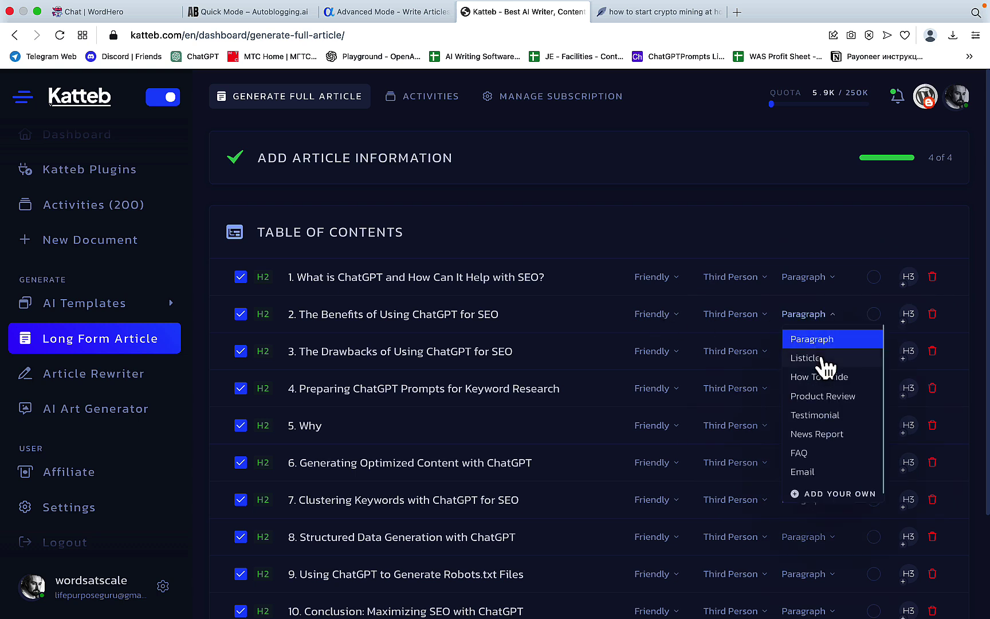
left_click(823, 359)
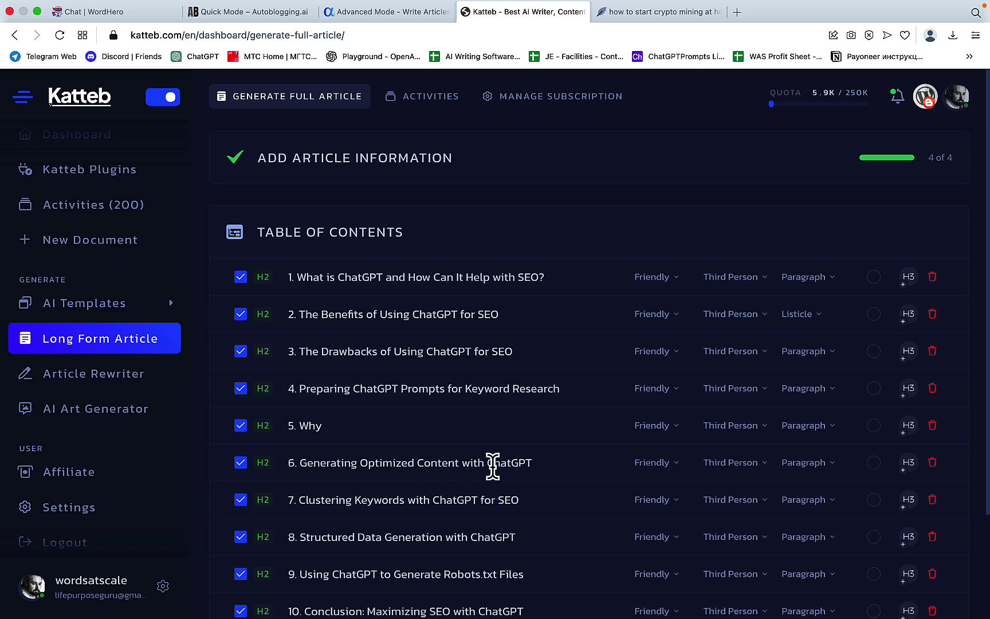
left_click(831, 466)
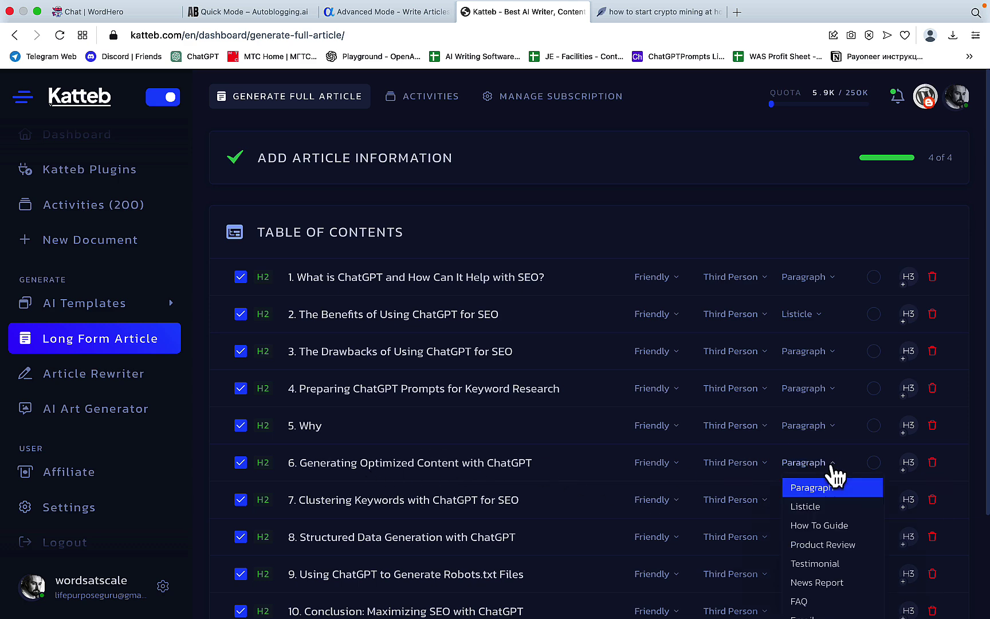
left_click(830, 526)
scroll(851, 488, "down", 3)
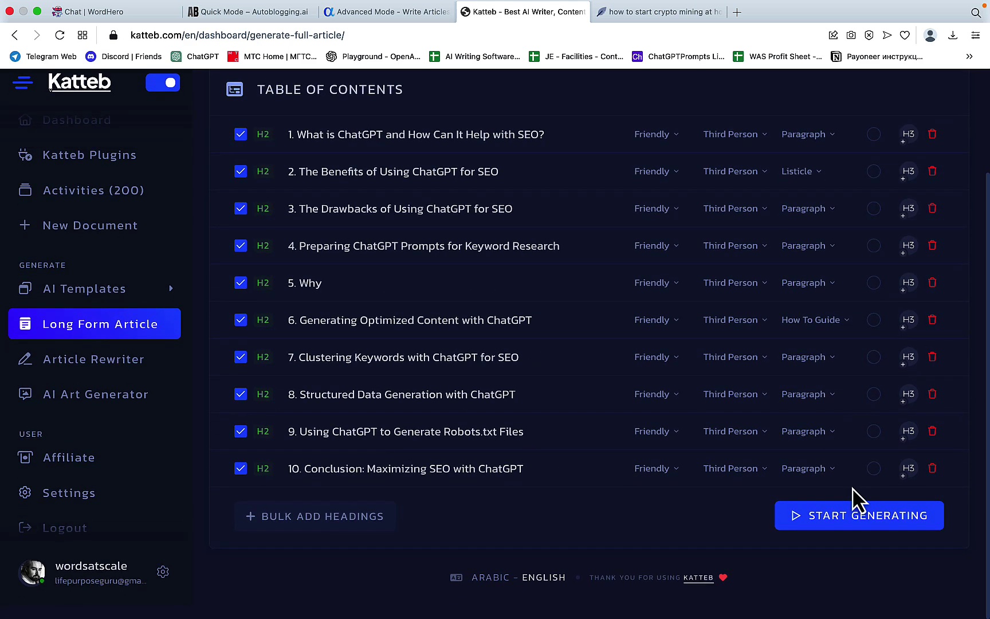
scroll(856, 500, "up", 1)
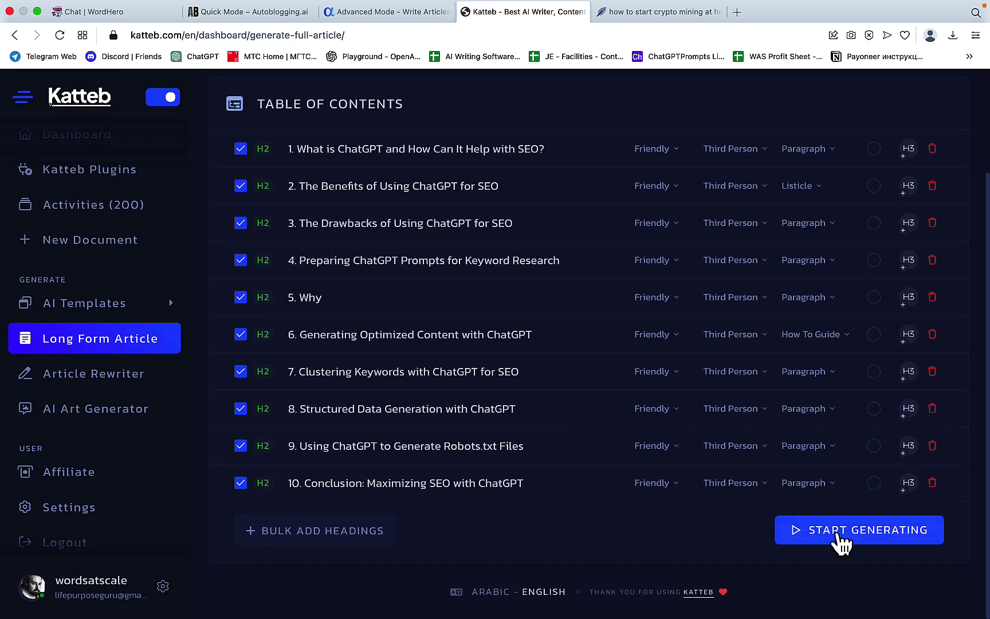